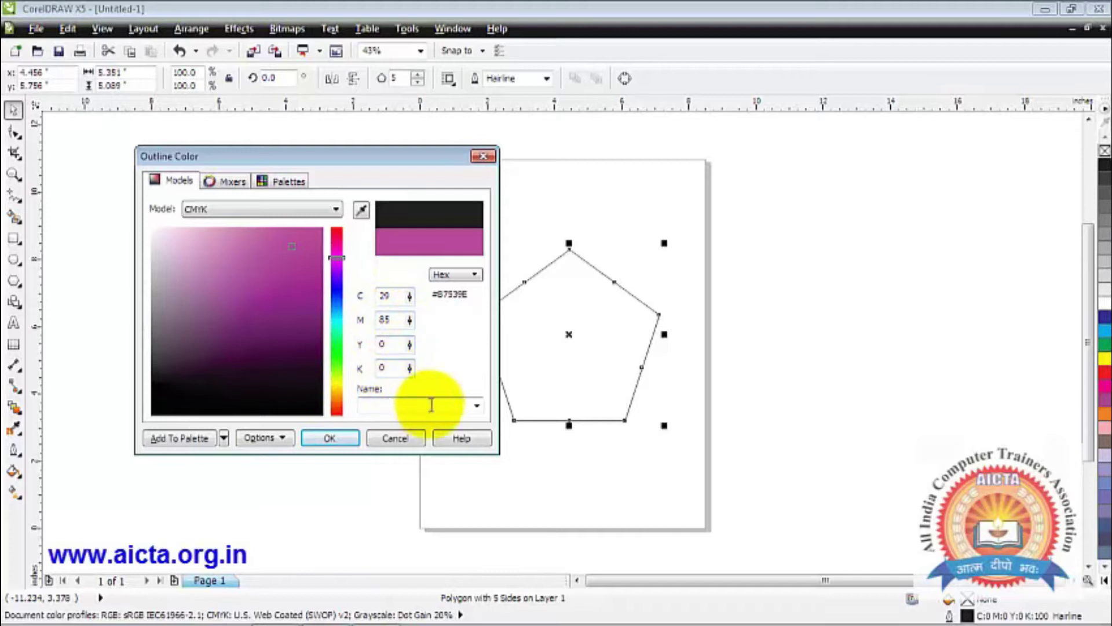
Step: Choose the named color Purple (C20 M80 Y0 K20) and apply it to the pentagon's outline
click(476, 408)
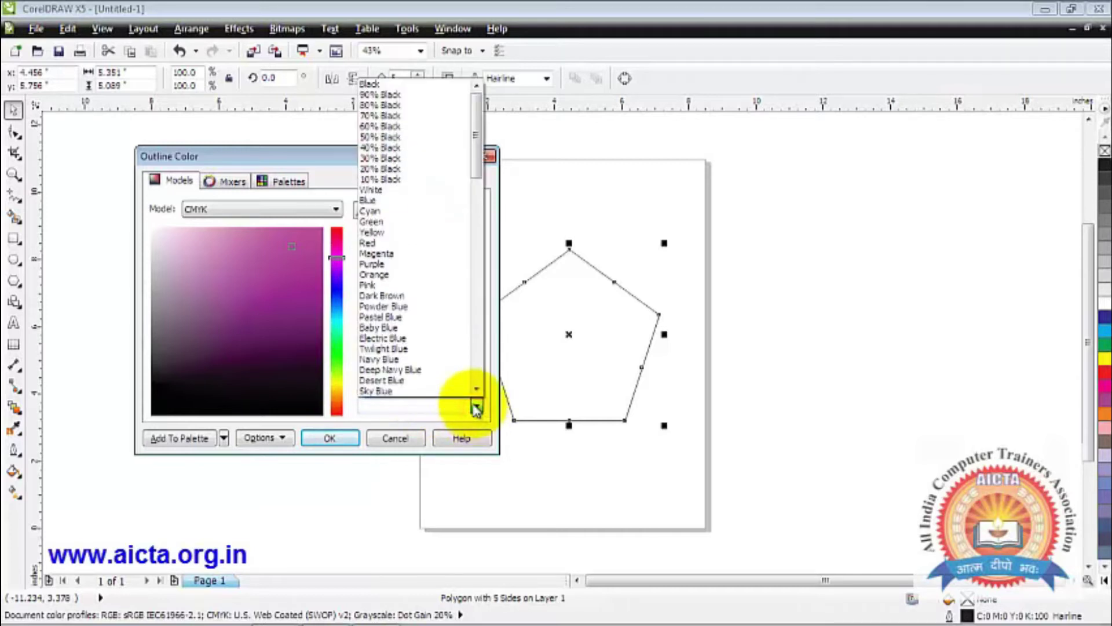
click(421, 168)
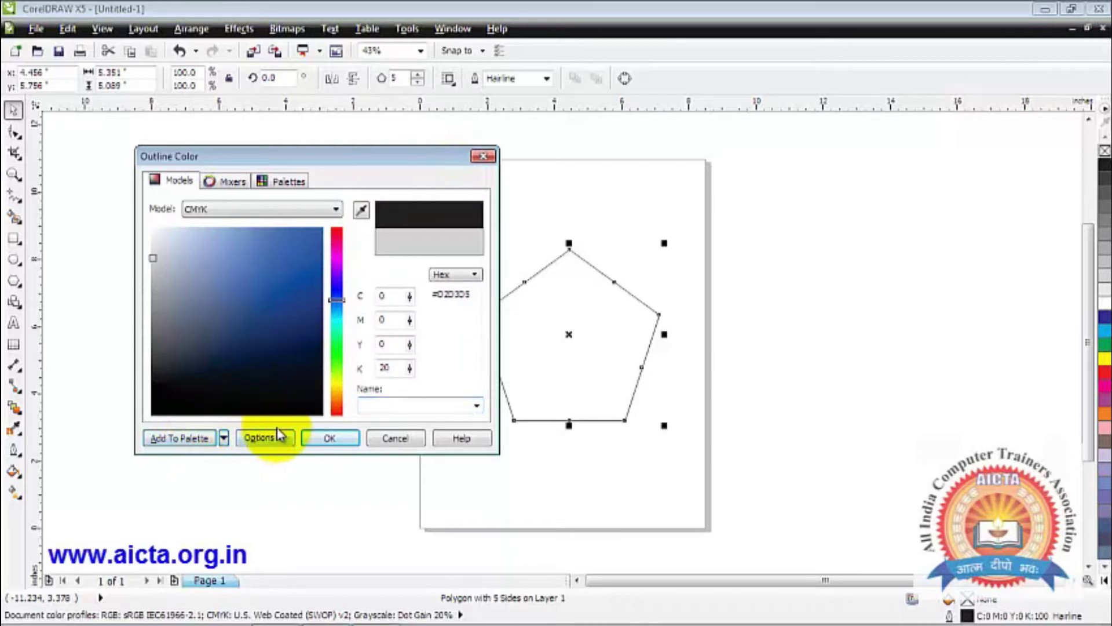
click(476, 406)
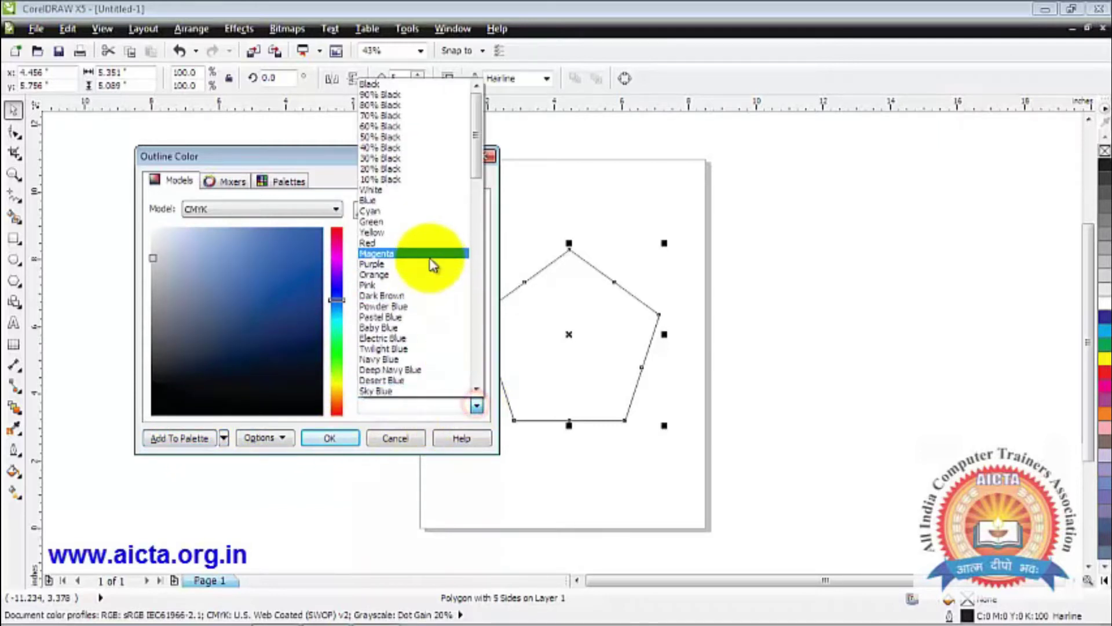
click(427, 256)
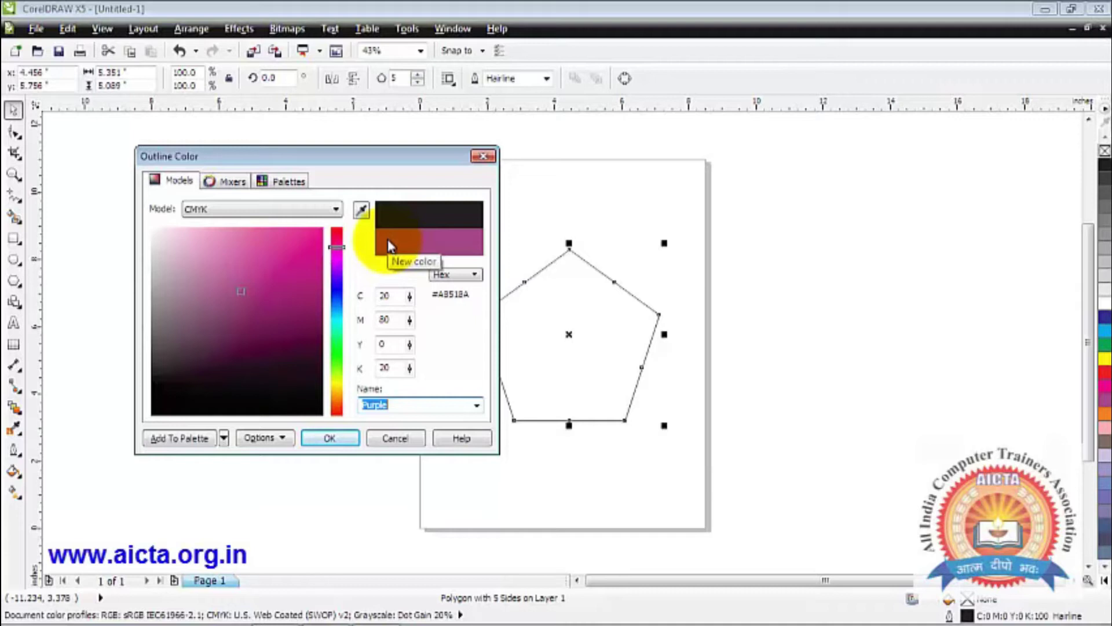
click(335, 438)
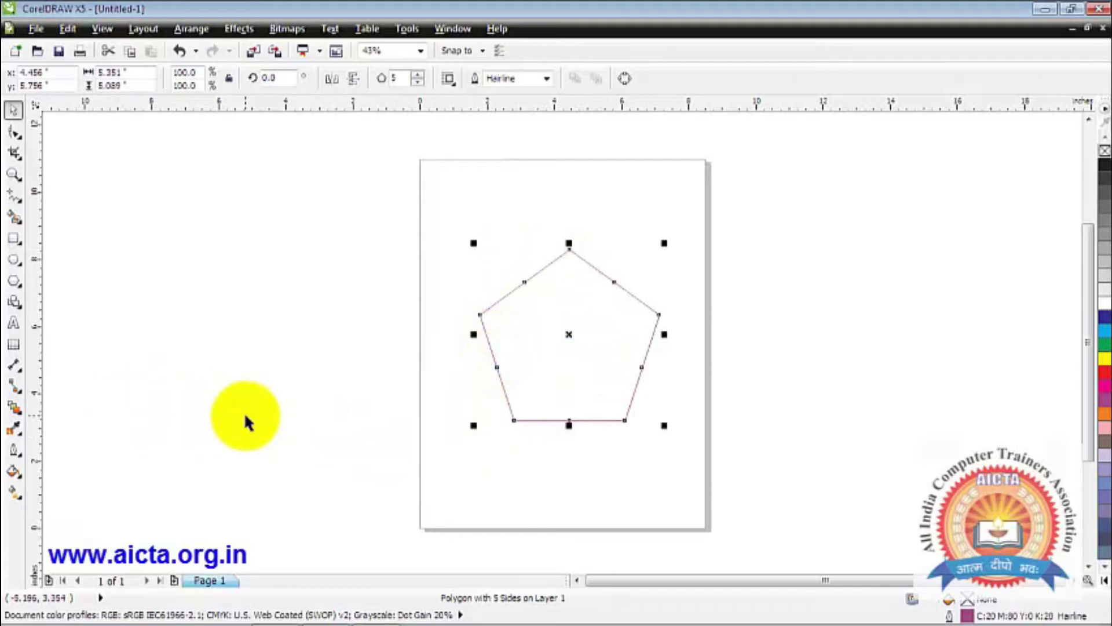
Step: Switch the outline color model to YIQ and apply a green of Y 138, I 81, Q 83 to the pentagon's outline
key(shift+F12)
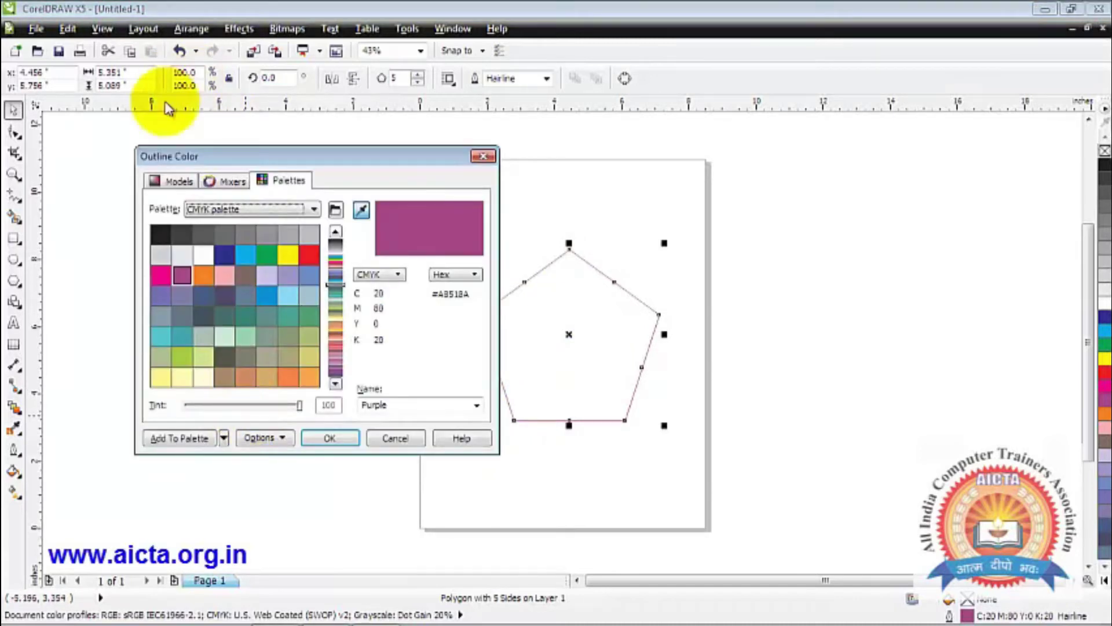
click(170, 180)
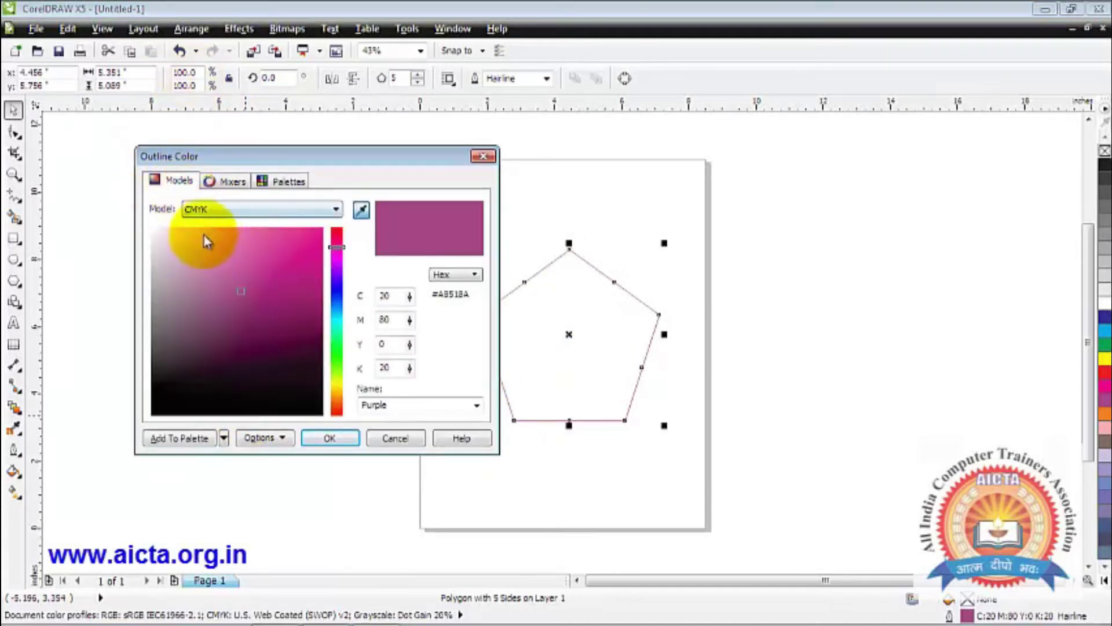
click(326, 210)
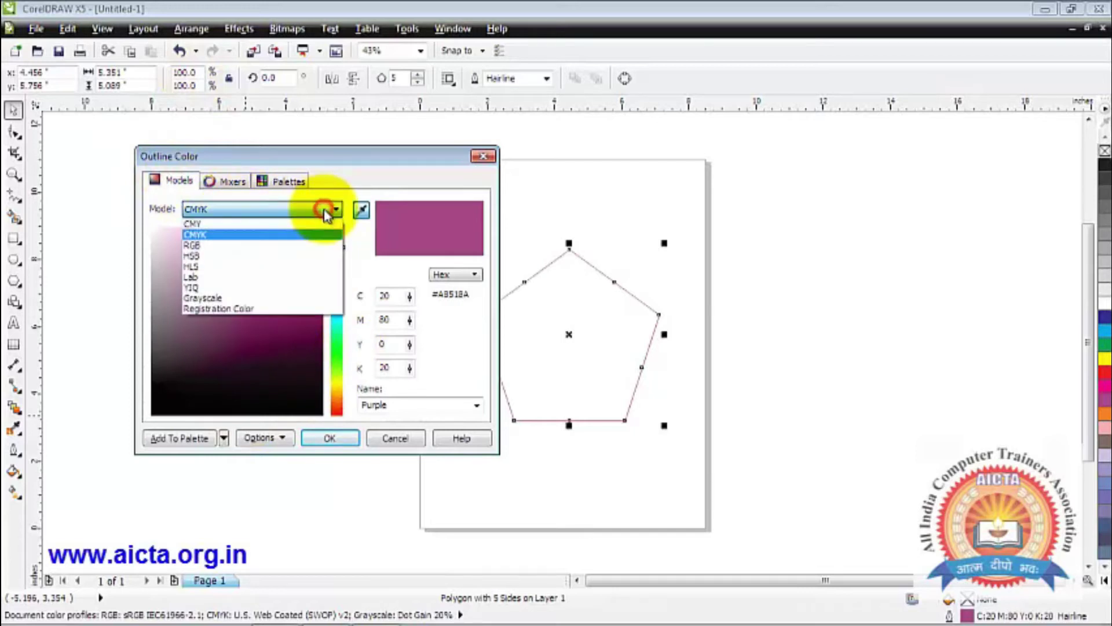
click(269, 288)
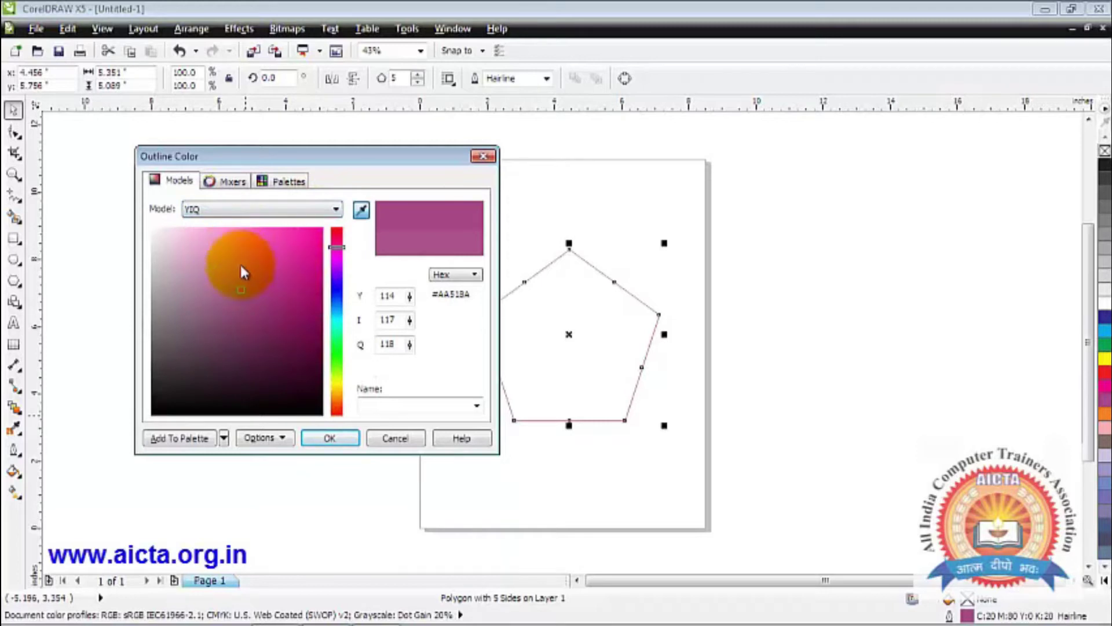
click(335, 340)
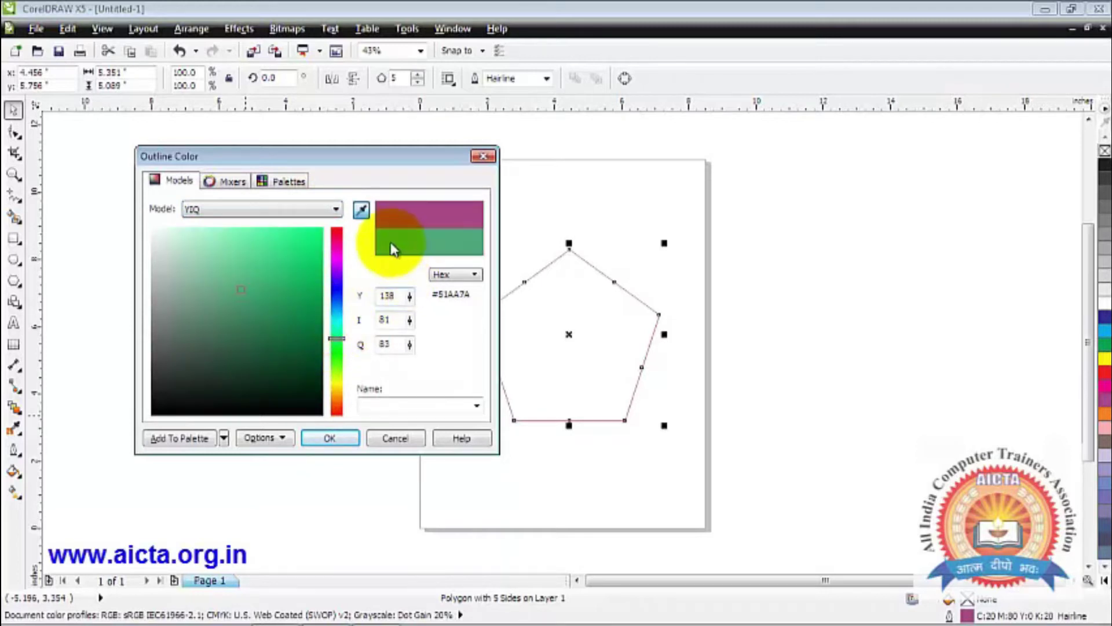
click(333, 443)
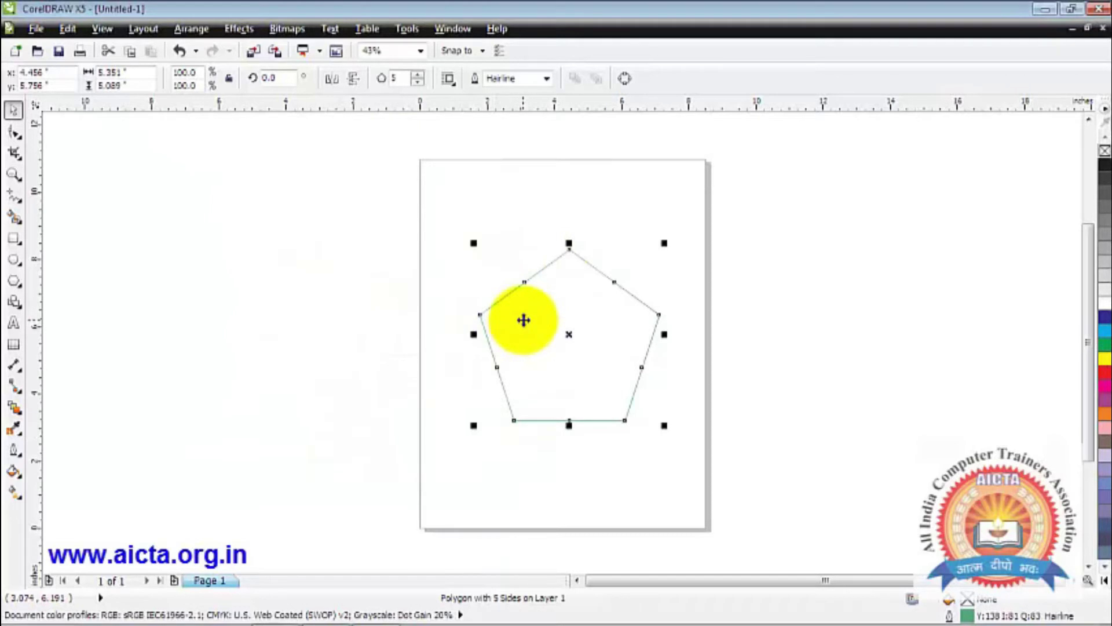
Step: Mix a yellow (#FFE100) on the color mixer's hue wheel and apply it to the pentagon's outline
key(shift+F12)
click(233, 183)
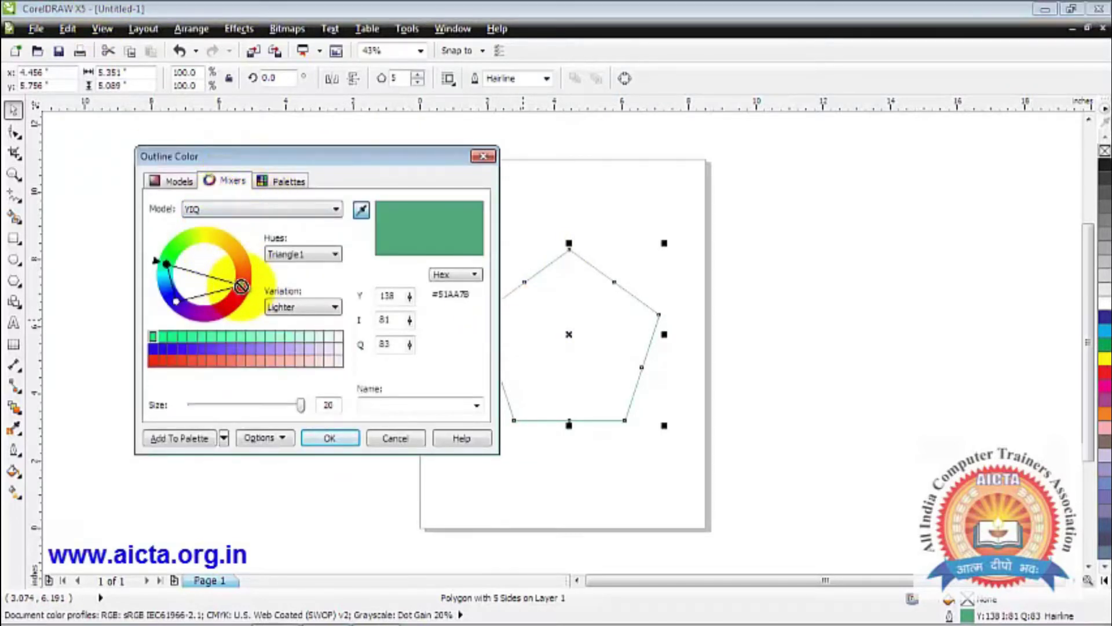
mouse_move(243, 273)
mouse_down()
mouse_move(152, 255)
mouse_move(193, 229)
mouse_move(233, 234)
mouse_move(219, 228)
mouse_up()
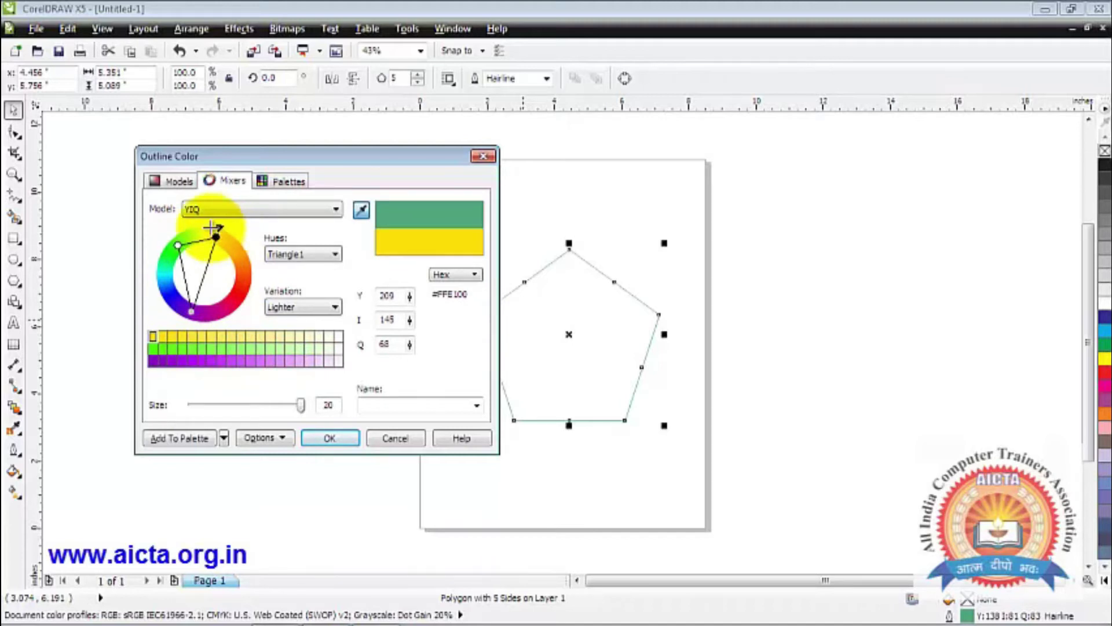
click(342, 440)
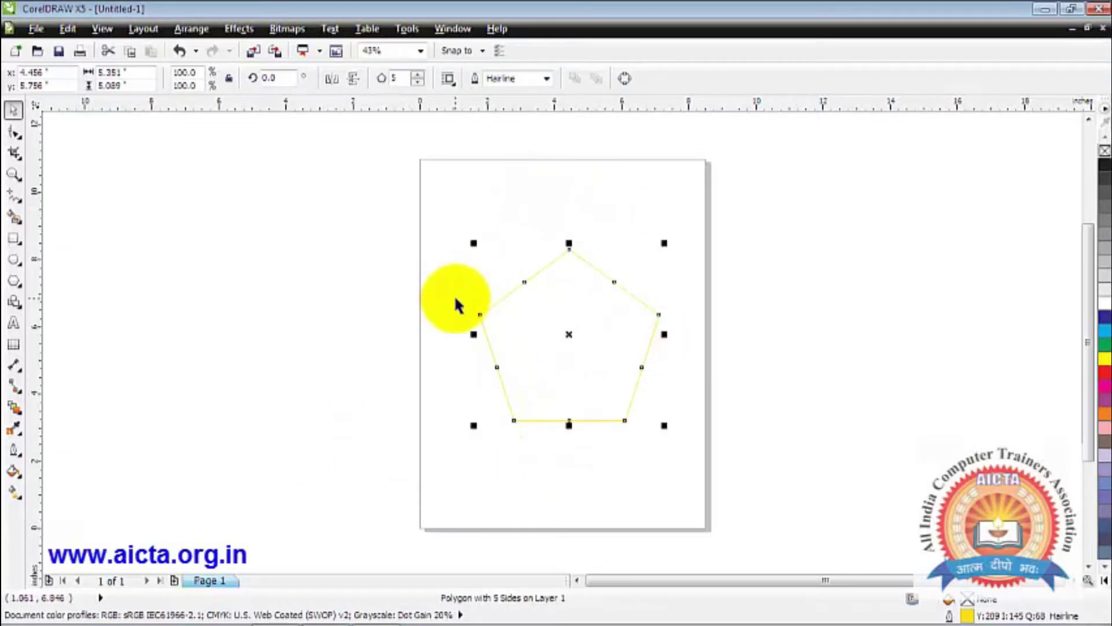
Step: Mix a red (#FF2F00) for the outline on the mixer's hue wheel and set the swatch size to 17
key(shift+F12)
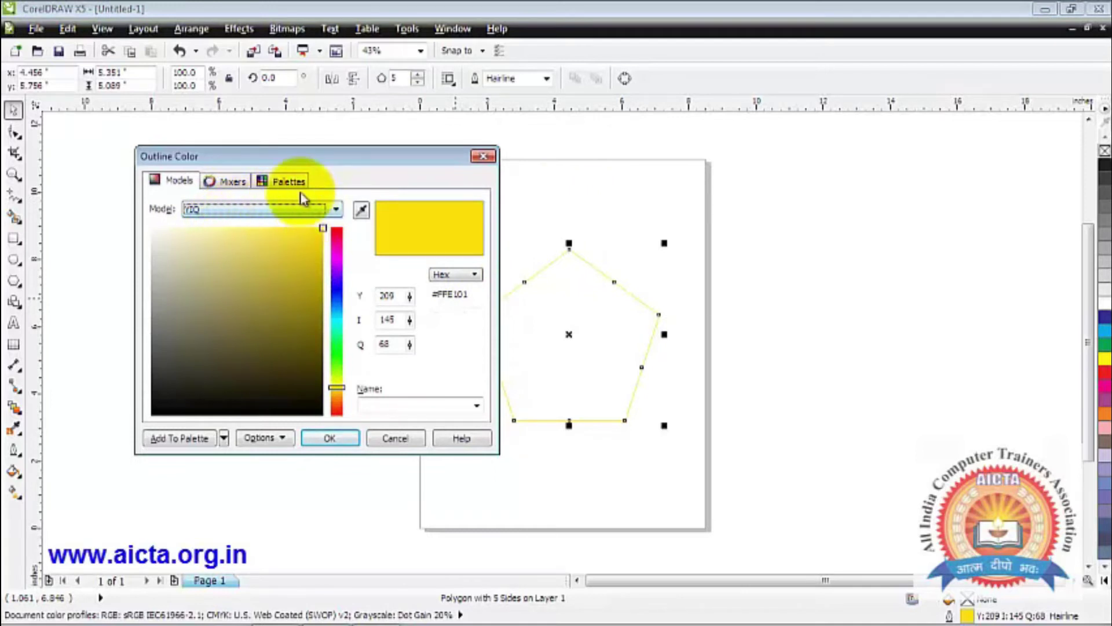
click(226, 181)
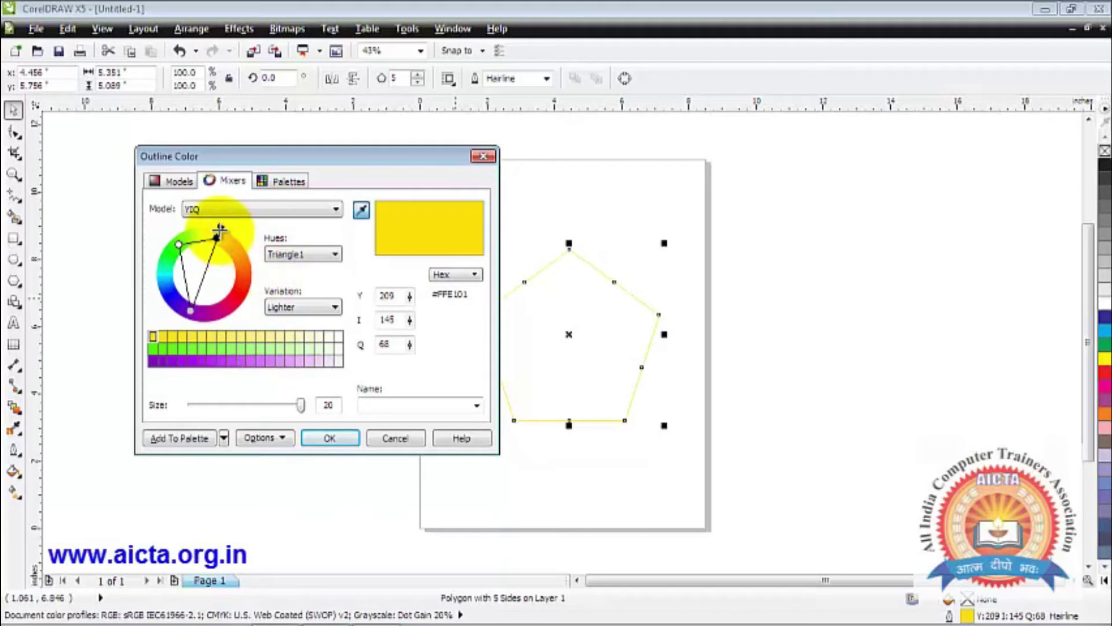
drag(219, 232, 244, 281)
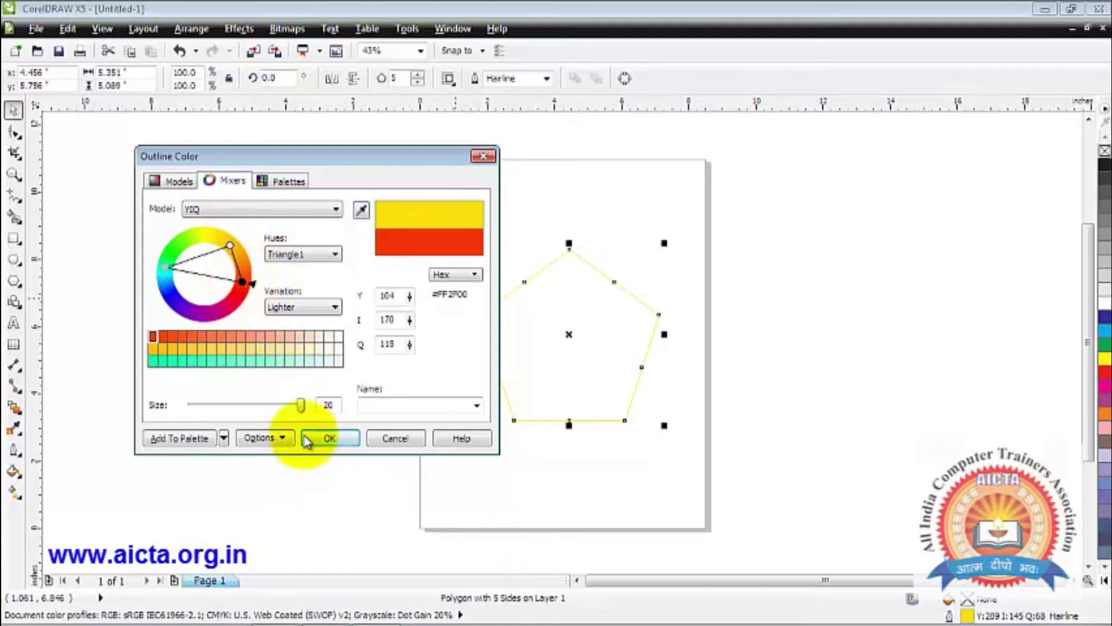
mouse_move(300, 407)
mouse_down()
mouse_move(219, 404)
mouse_move(289, 410)
mouse_up()
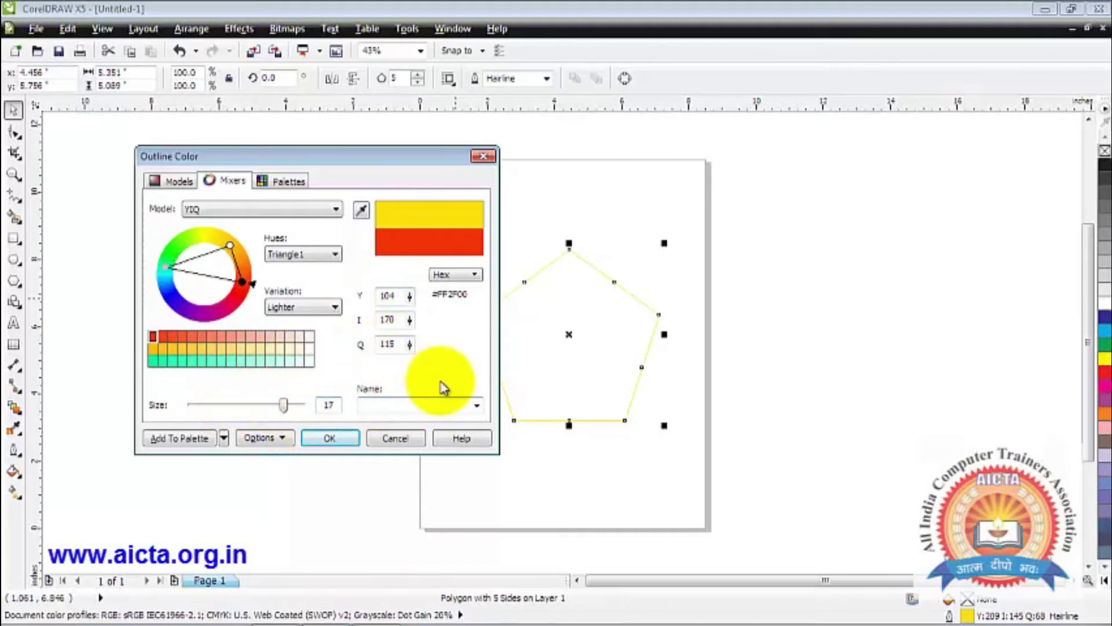
Step: Choose the named color Blue and apply it to the pentagon's outline
click(475, 406)
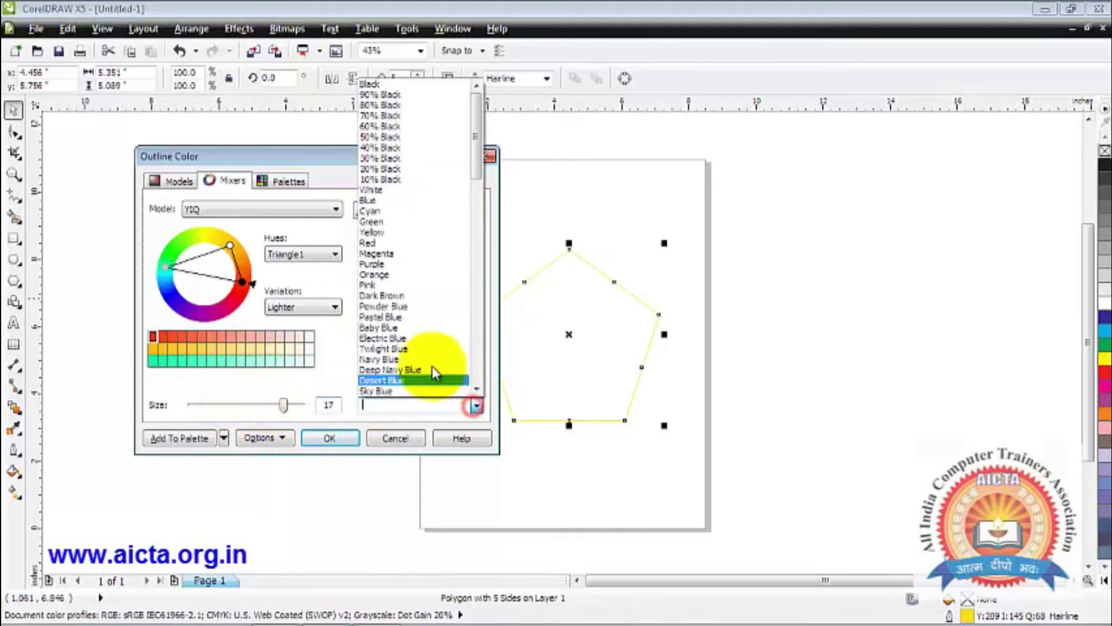
click(420, 201)
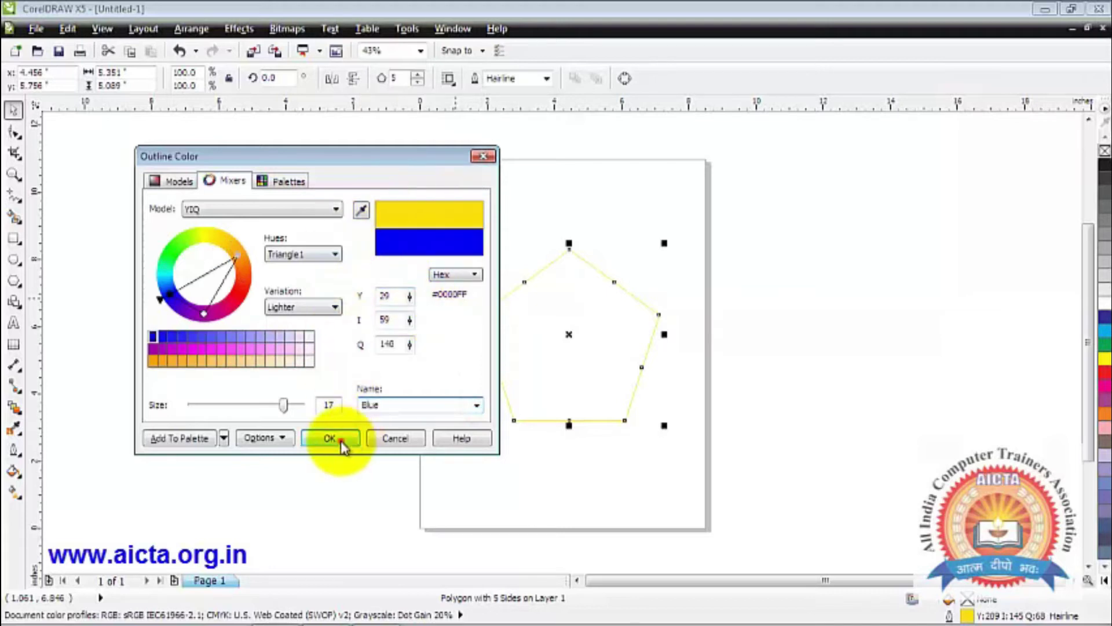
click(333, 437)
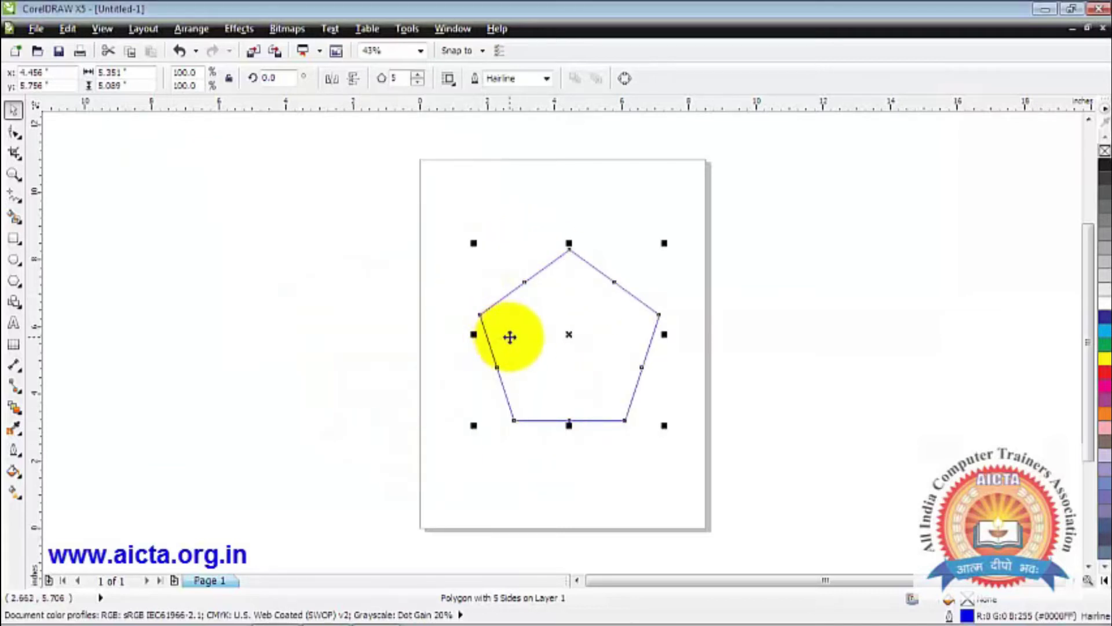
Step: Reopen the outline color settings and pick Red (#FF0000) from the RGB palette
key(shift+F12)
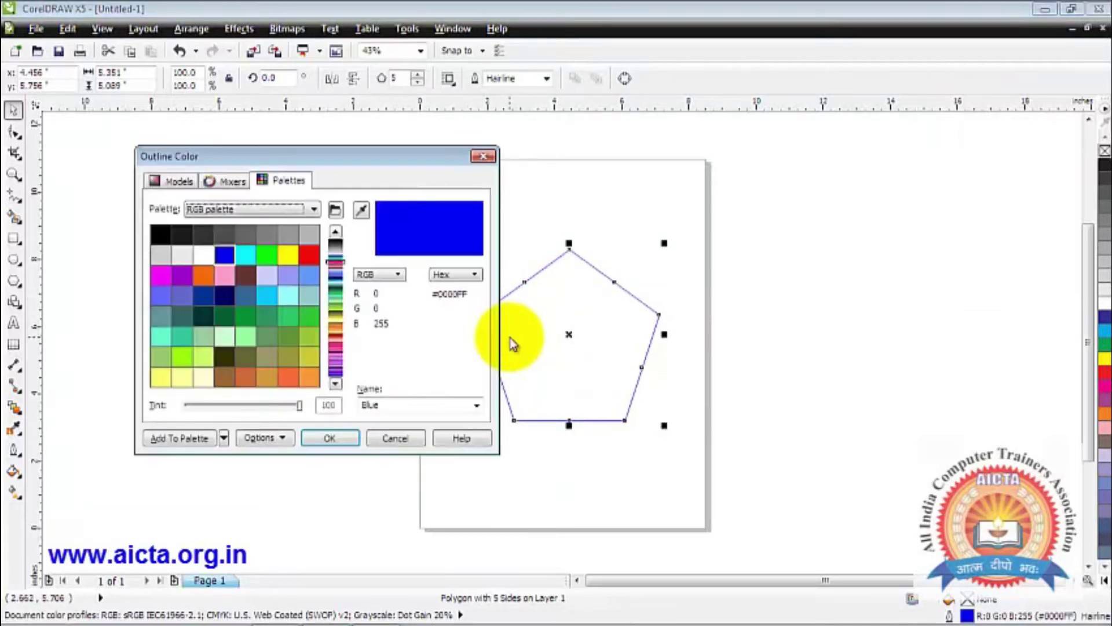
click(234, 184)
click(261, 179)
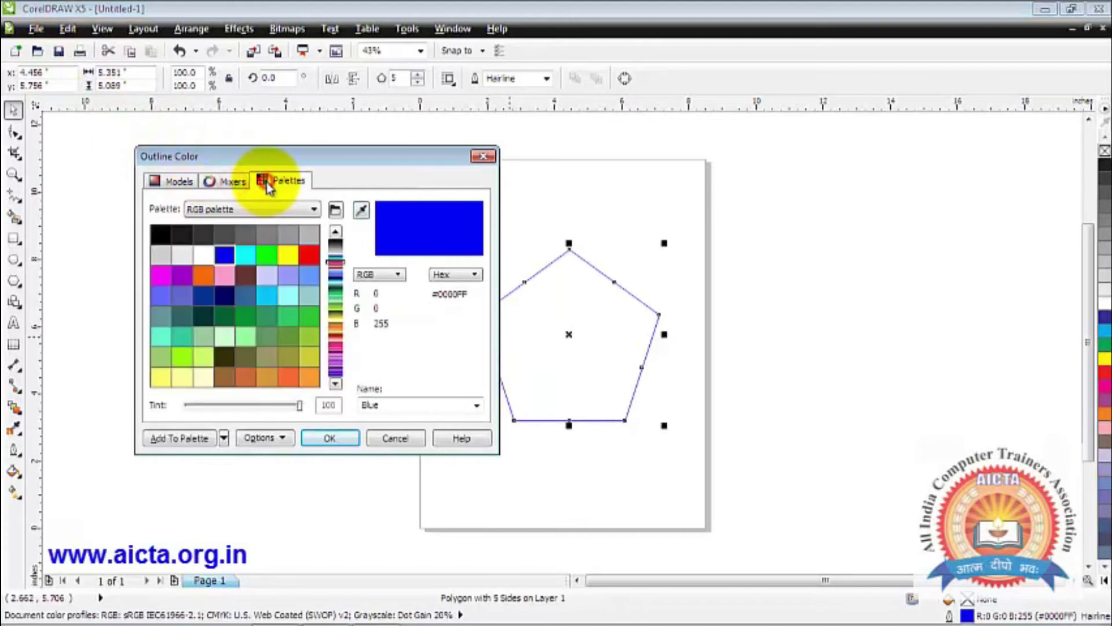
click(312, 257)
scroll(337, 282, down, 1)
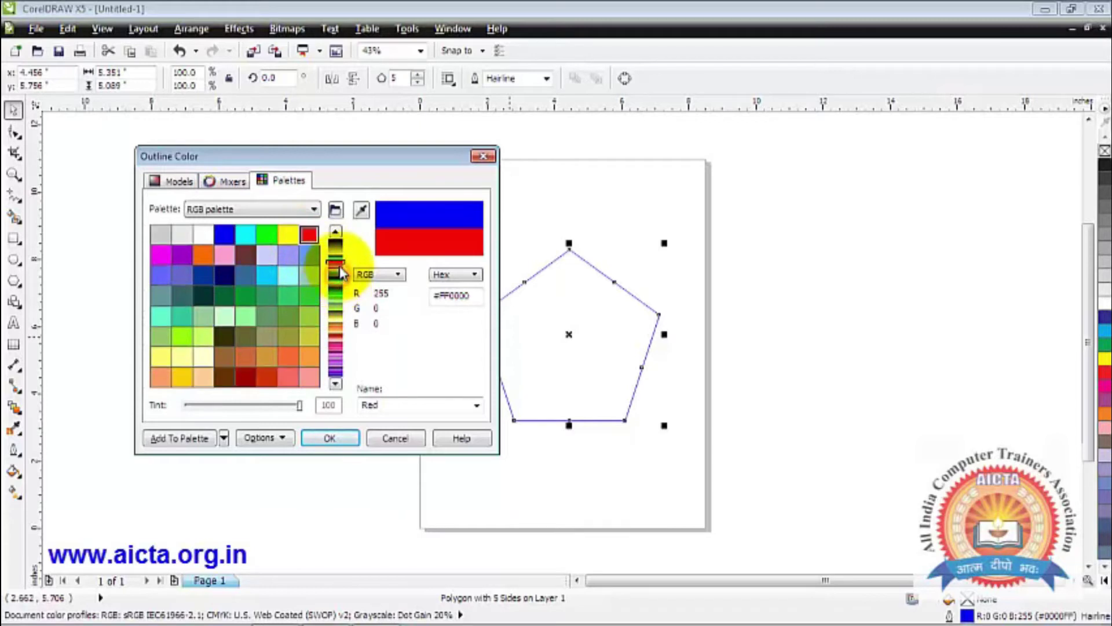
mouse_move(342, 272)
mouse_down()
mouse_move(339, 362)
mouse_move(345, 263)
mouse_up()
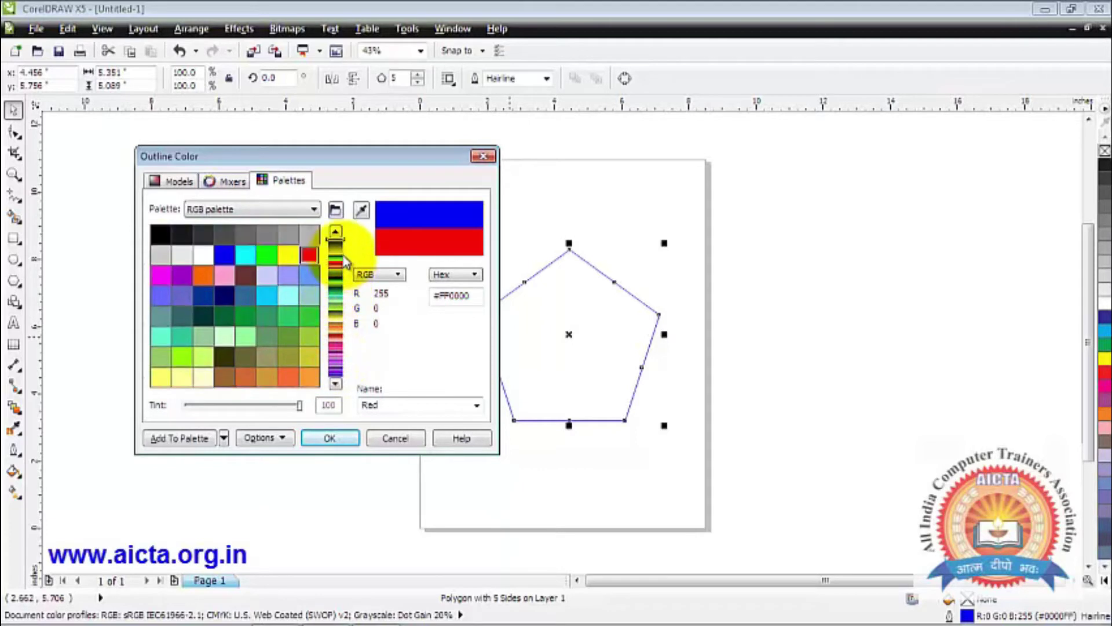
Step: Switch to the CMYK palette and apply the C20 M80 Y0 K0 swatch to the pentagon's outline
click(314, 209)
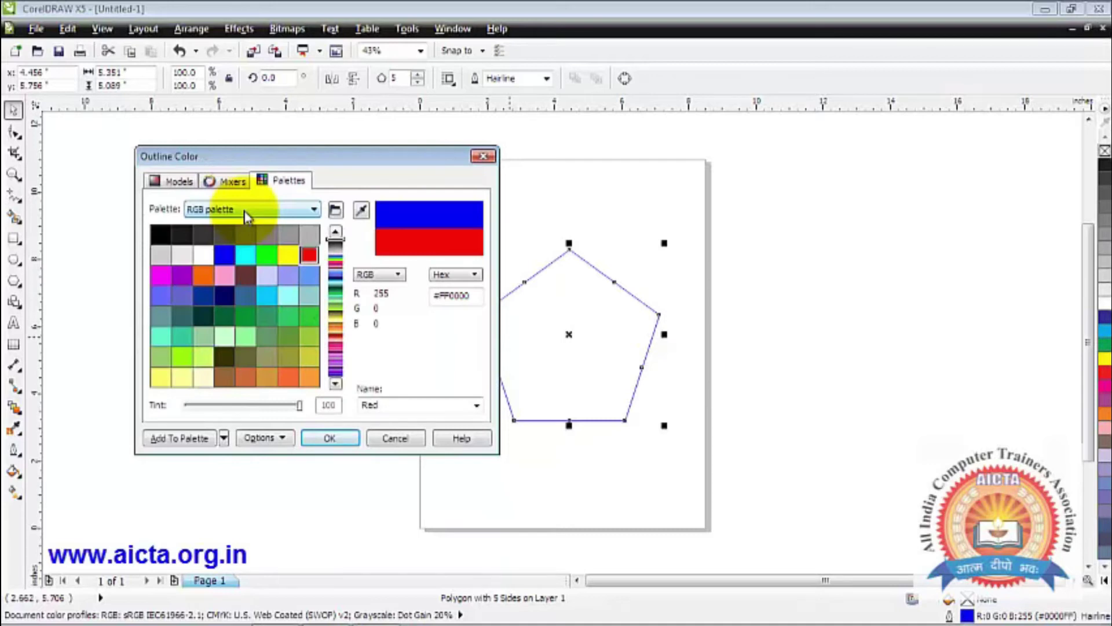
click(246, 211)
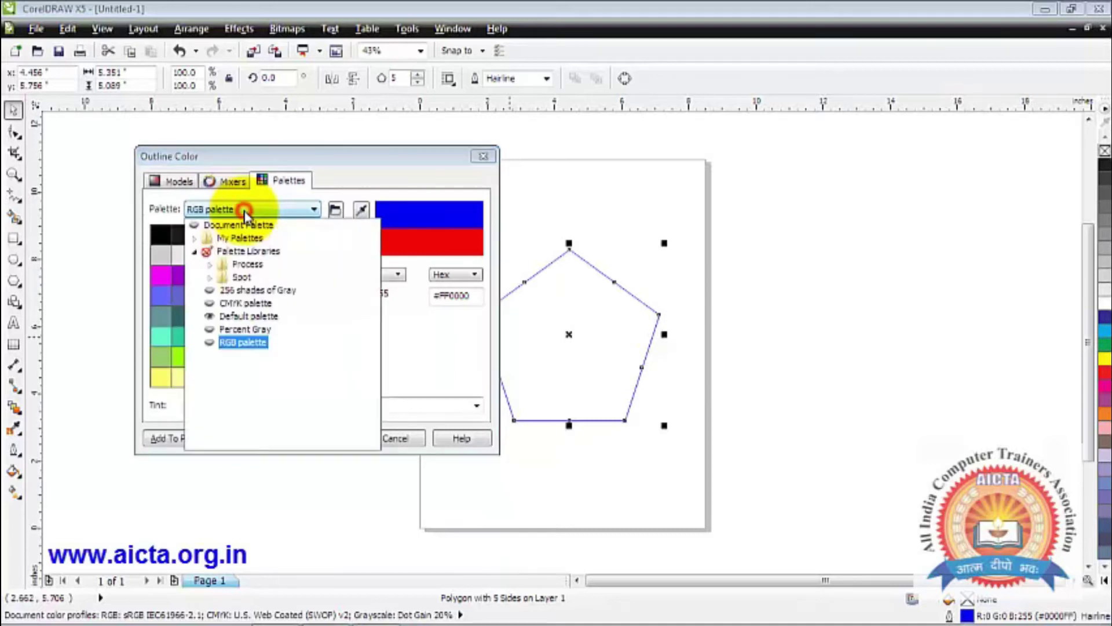
click(240, 303)
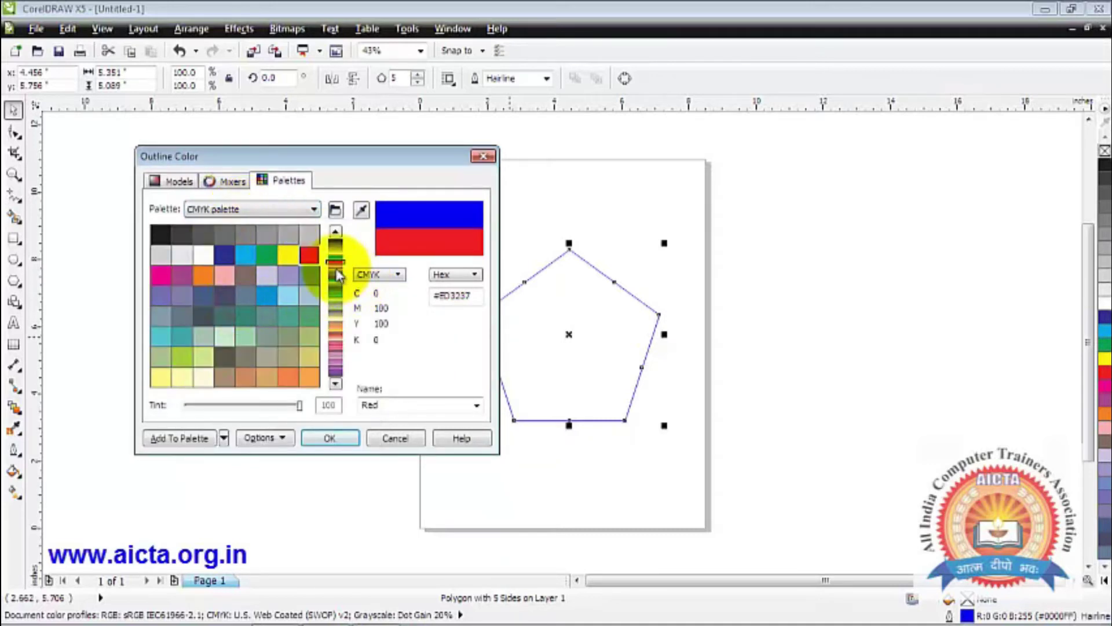
mouse_move(336, 262)
mouse_down()
mouse_move(343, 286)
mouse_move(322, 315)
mouse_up()
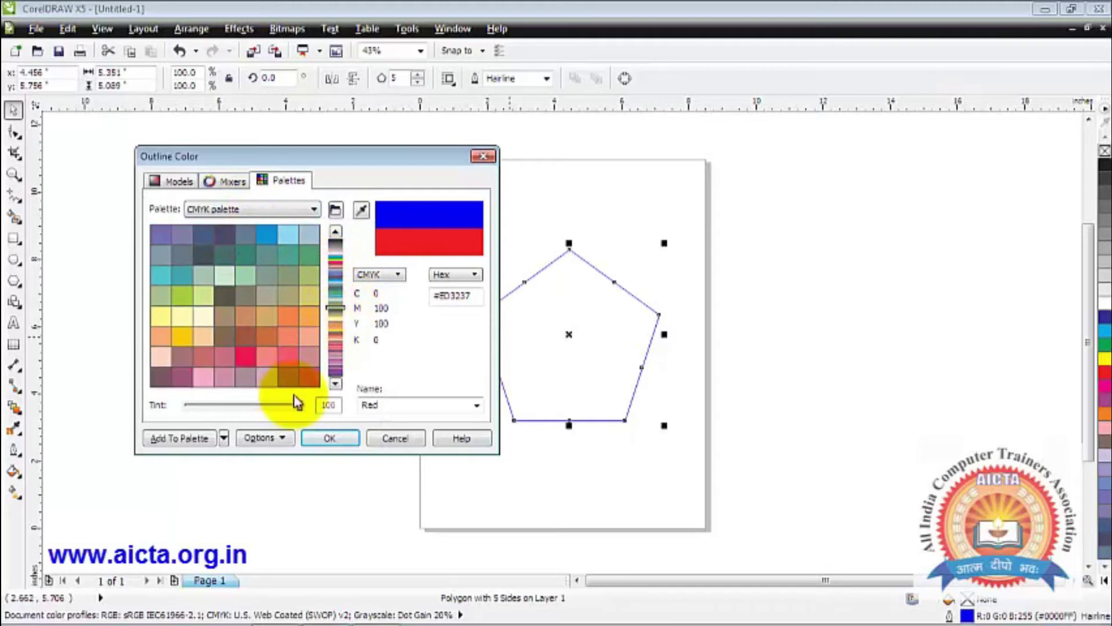
click(309, 376)
click(330, 435)
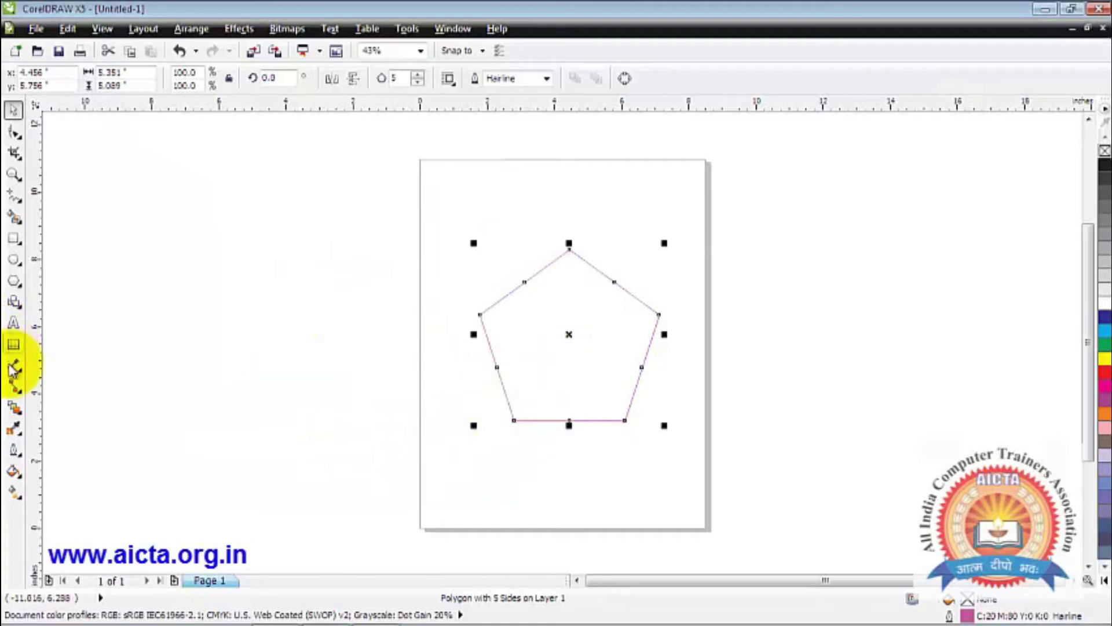
Step: Fill the pentagon with green from the color palette and remove its outline
click(20, 450)
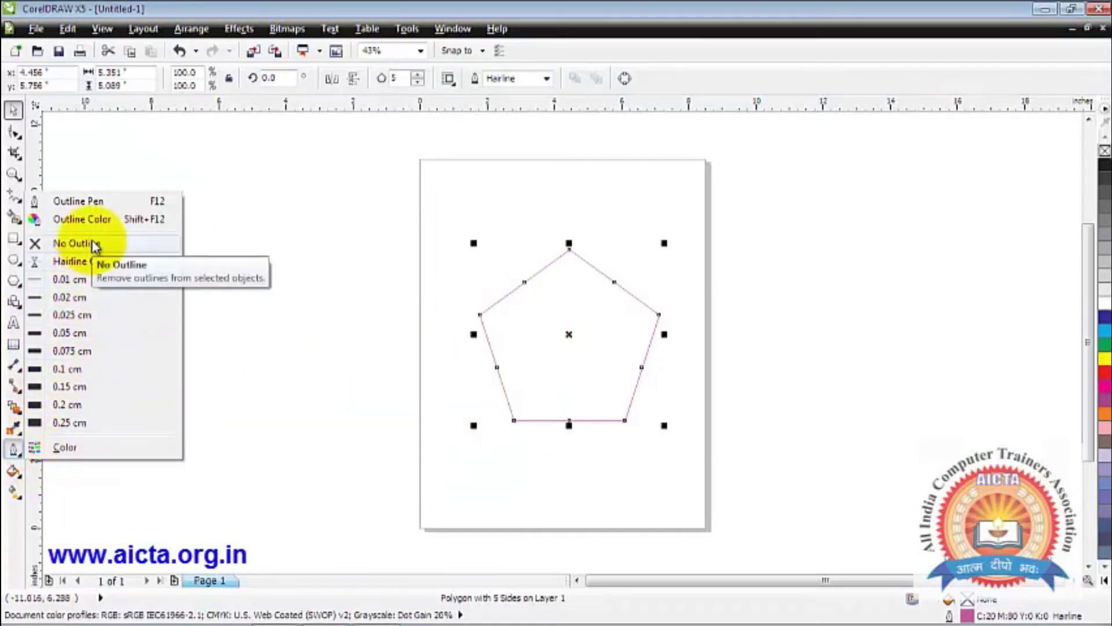
click(211, 273)
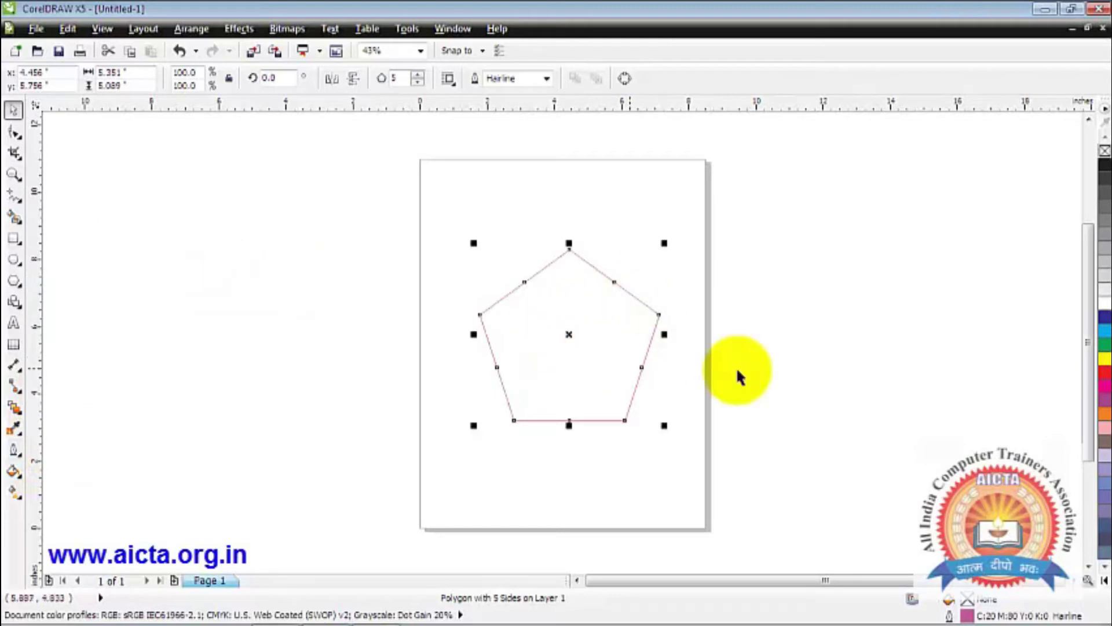
click(1105, 345)
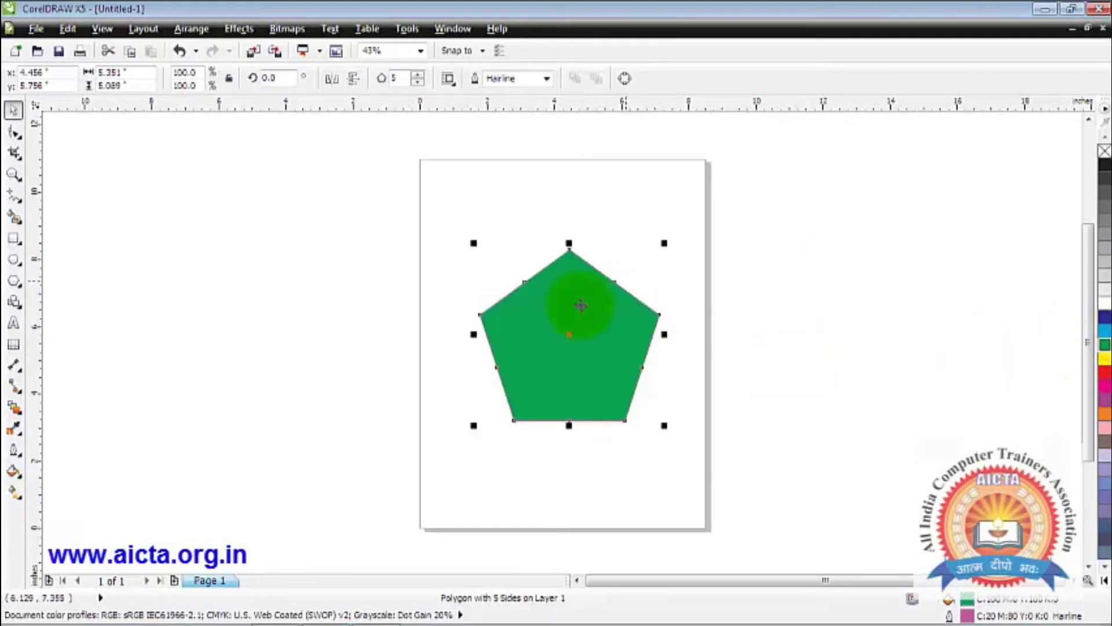
click(14, 450)
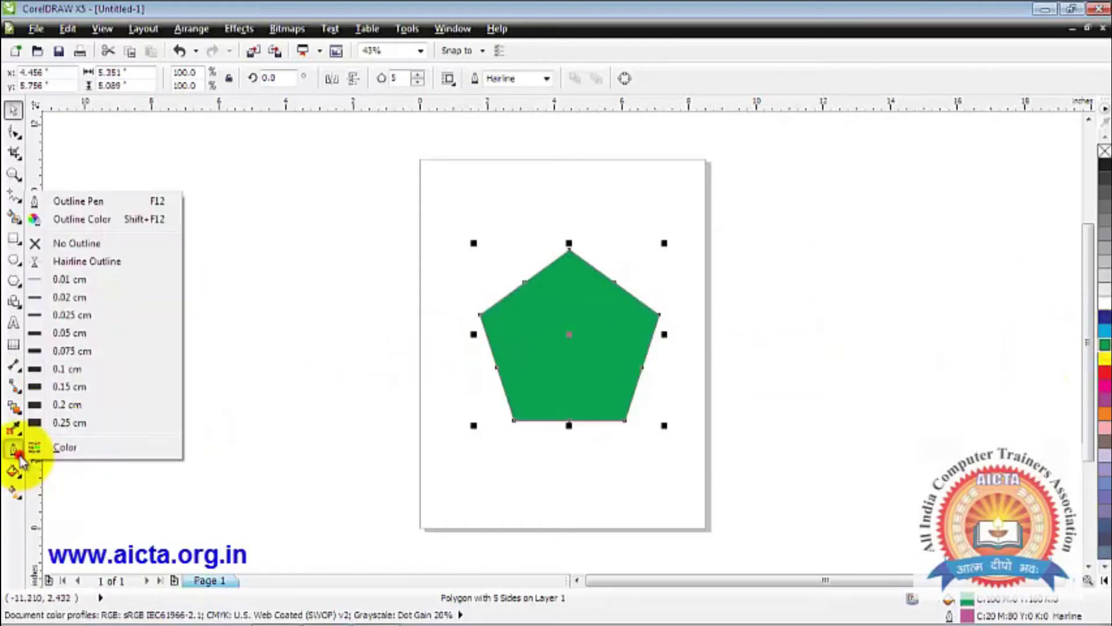
click(86, 243)
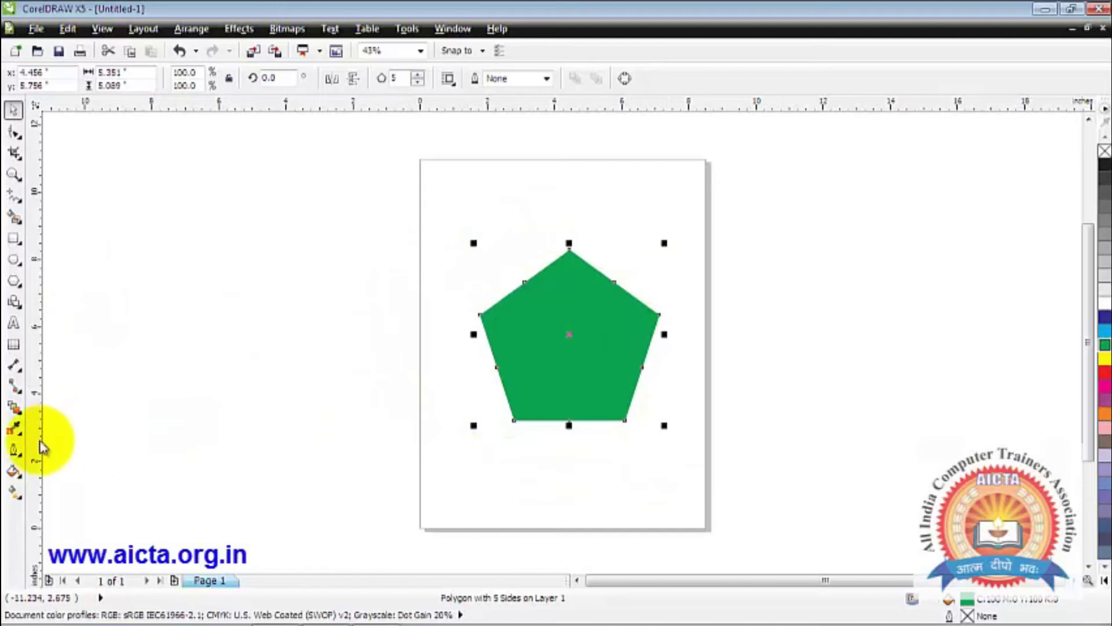
Step: Give the green pentagon a hairline outline, inspect it deselected, and select the pentagon again
click(14, 450)
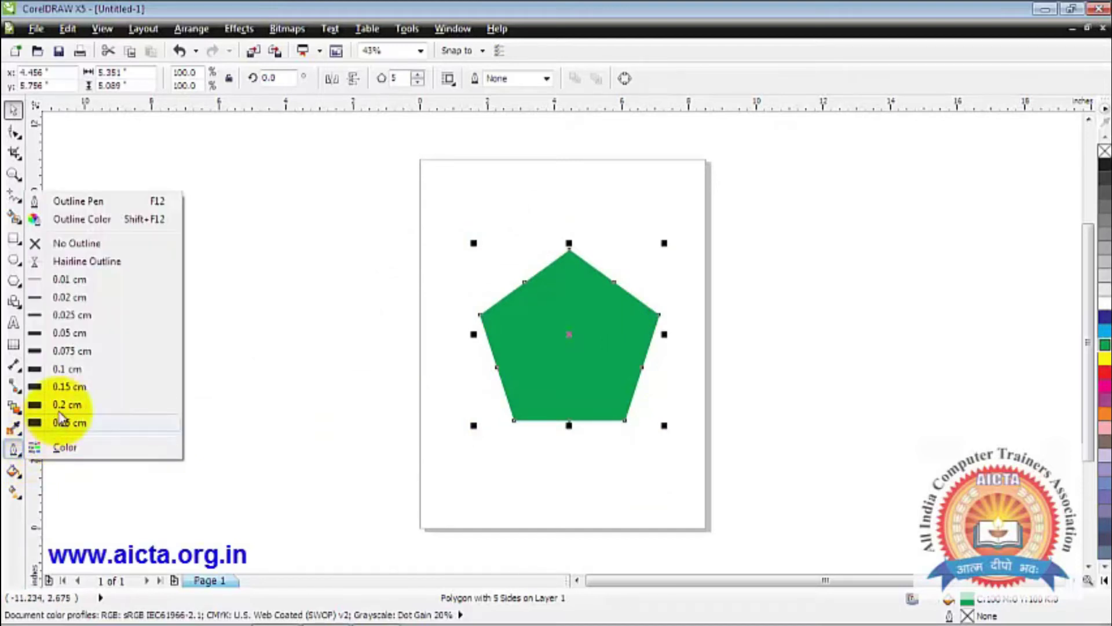
click(86, 260)
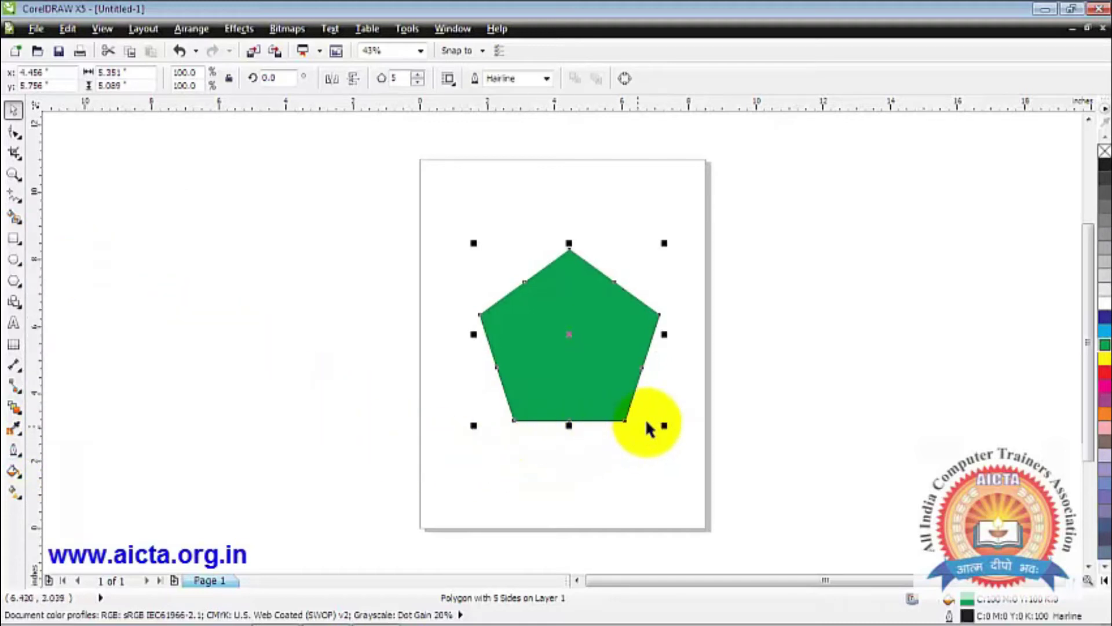
click(666, 388)
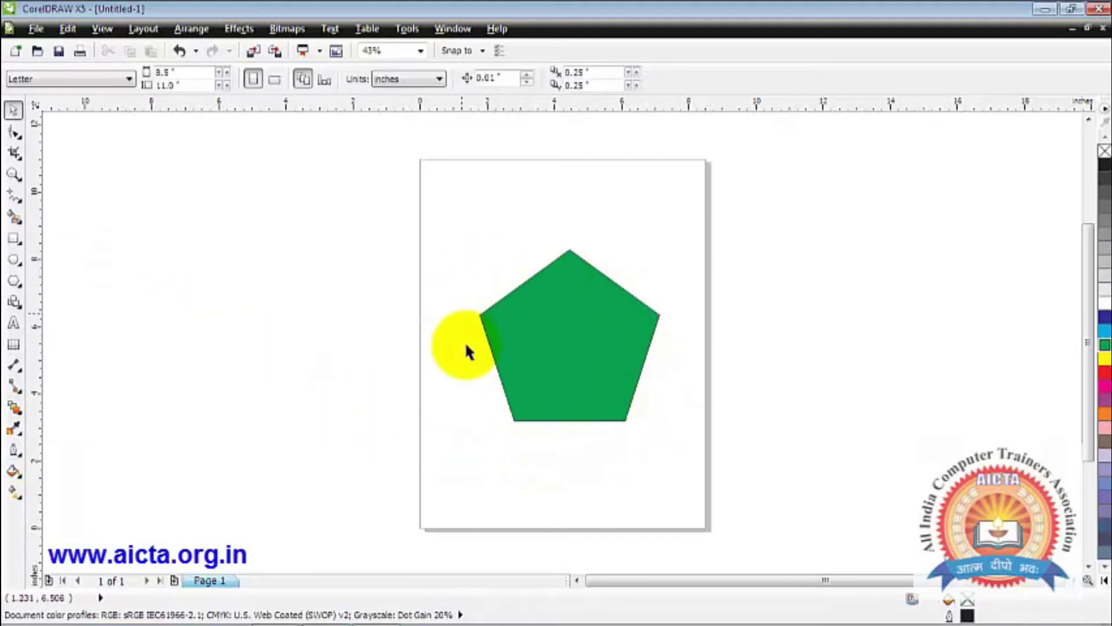
click(579, 388)
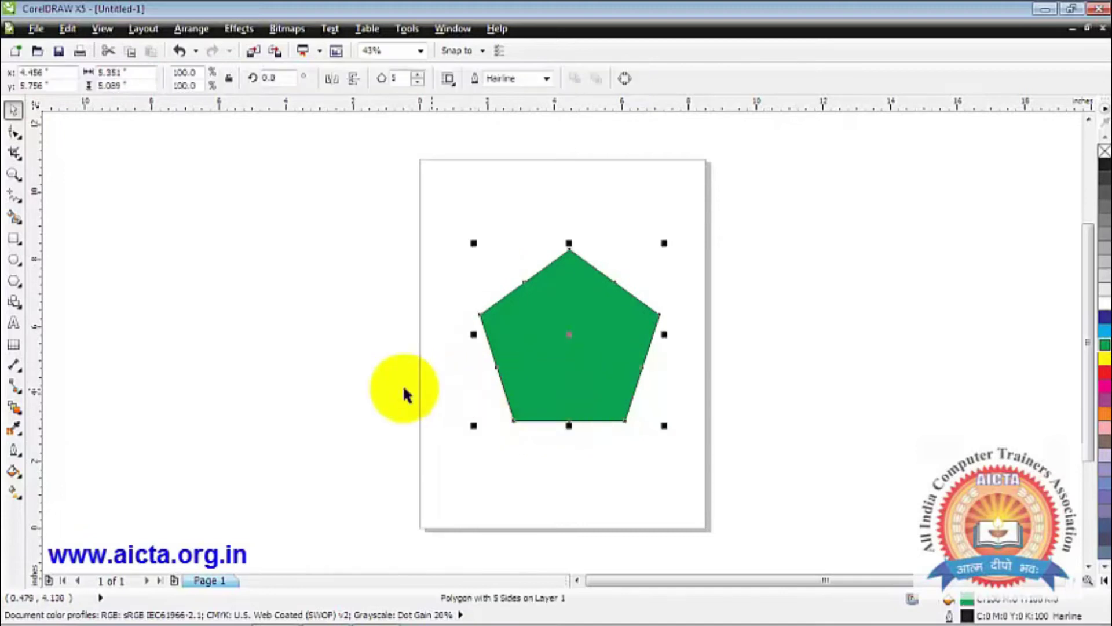
Step: Apply the preset outline width 0.2 cm to the pentagon and increase it to the 0.25 cm preset
click(20, 455)
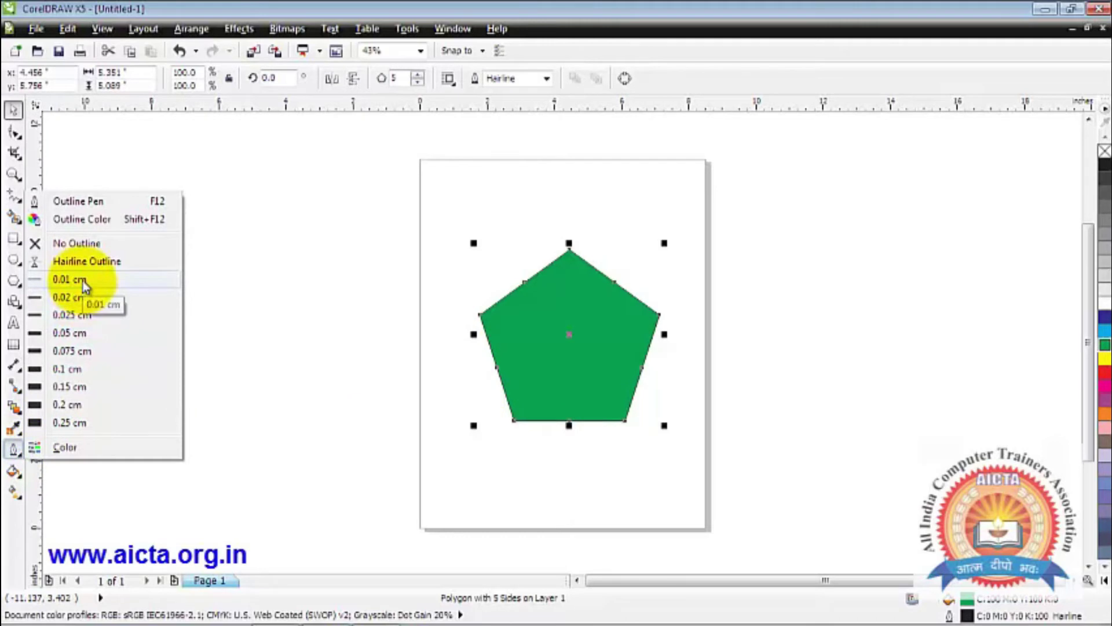
click(73, 404)
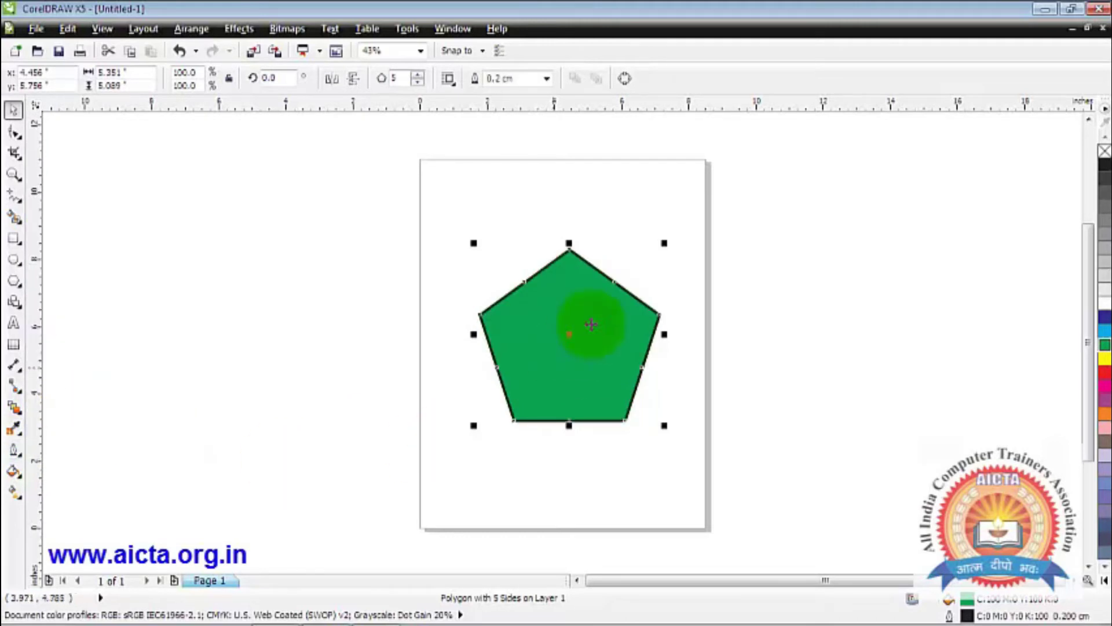
click(23, 461)
click(48, 412)
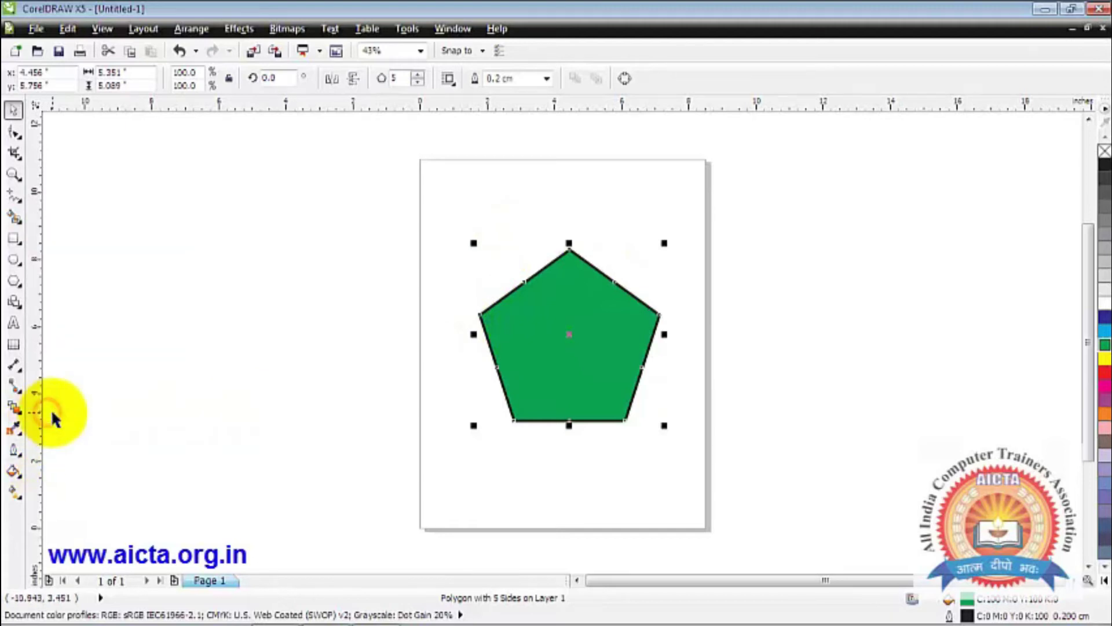
click(18, 452)
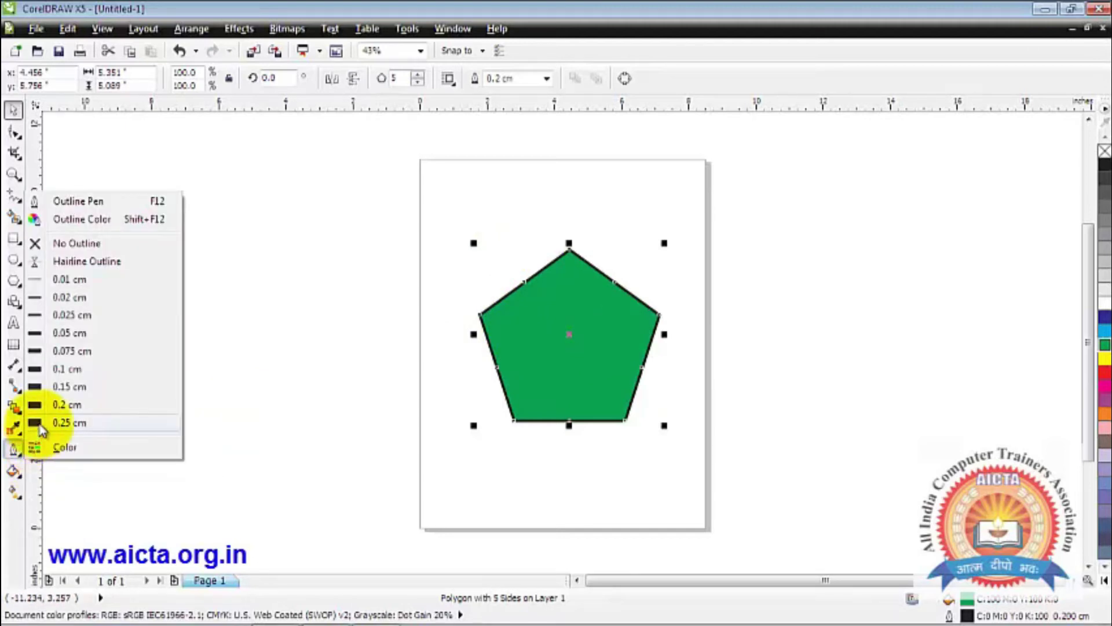
click(40, 425)
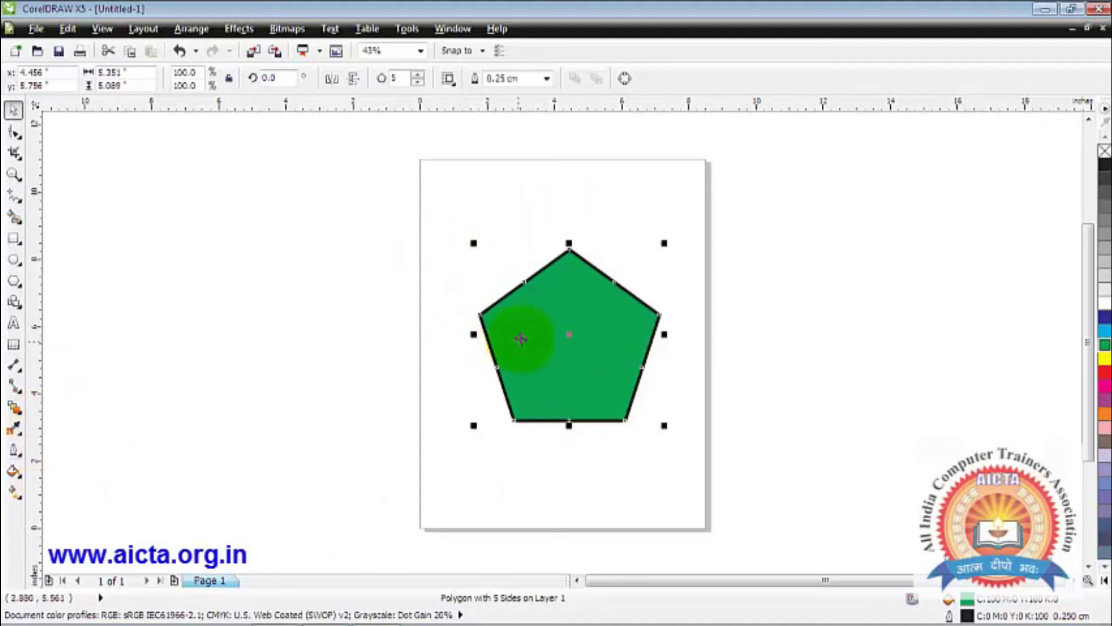
Step: Open the Color docker from the outline tool, widen it, and try the Grayscale model before switching to HSB
click(20, 458)
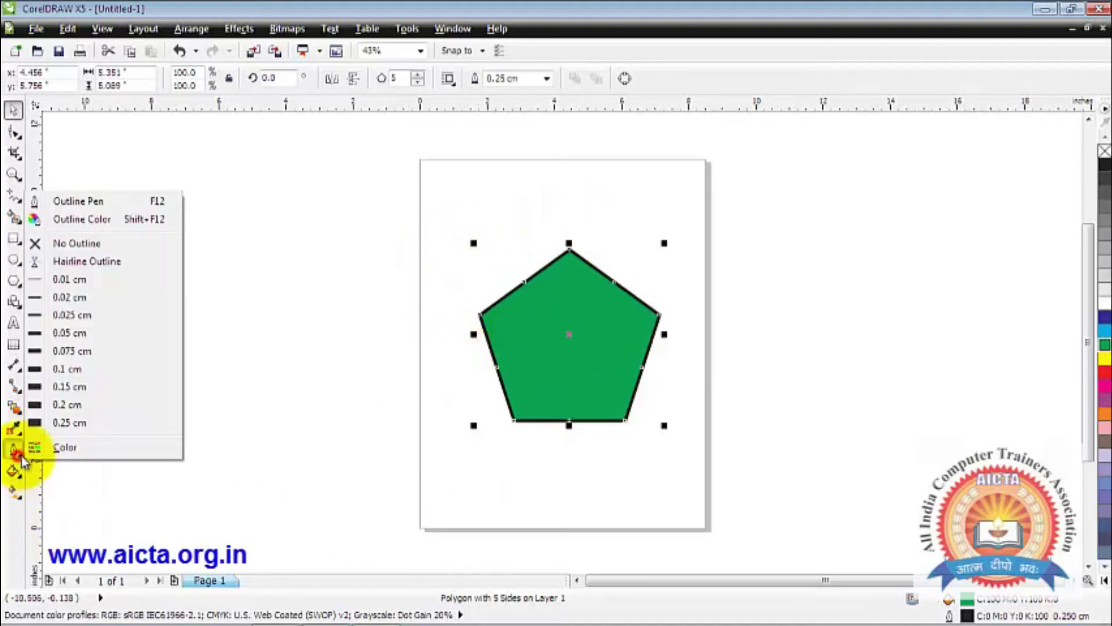
click(59, 449)
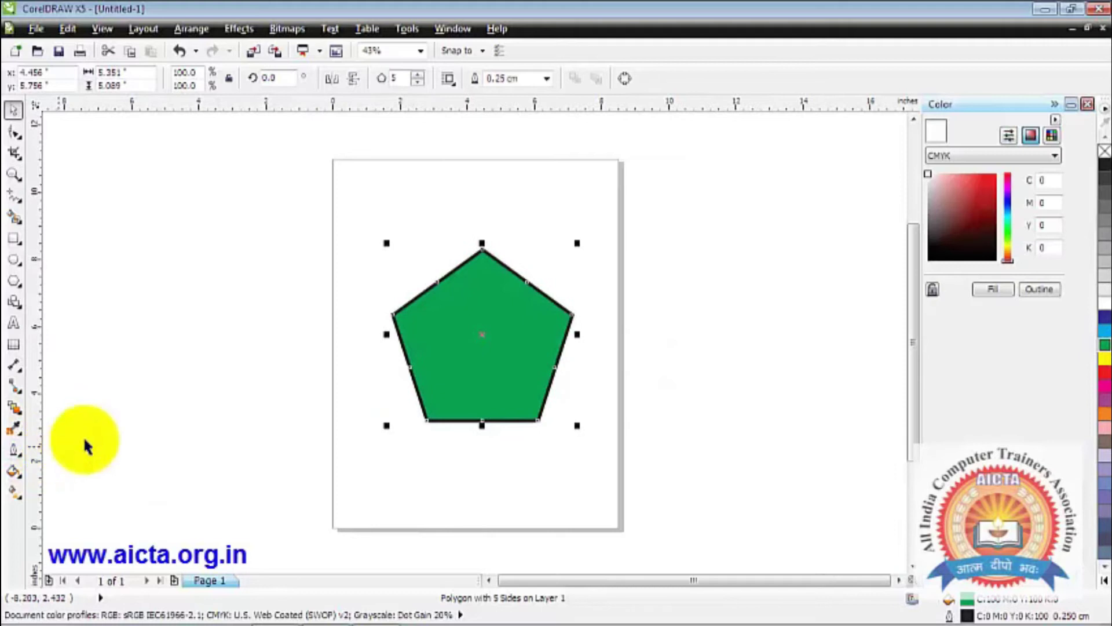
drag(921, 122, 886, 128)
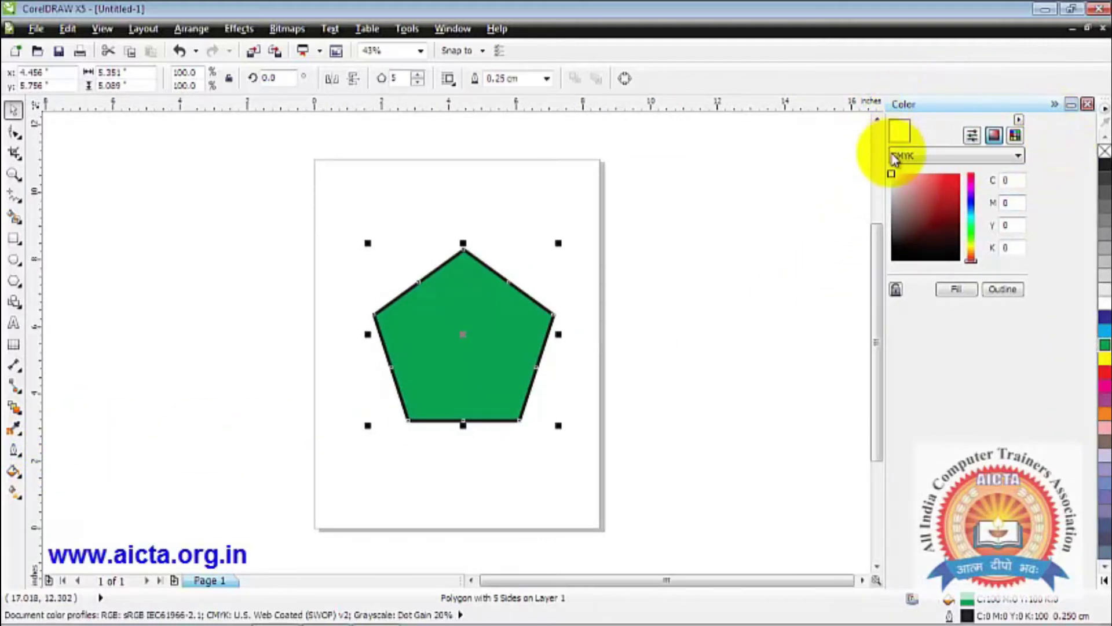
click(1017, 155)
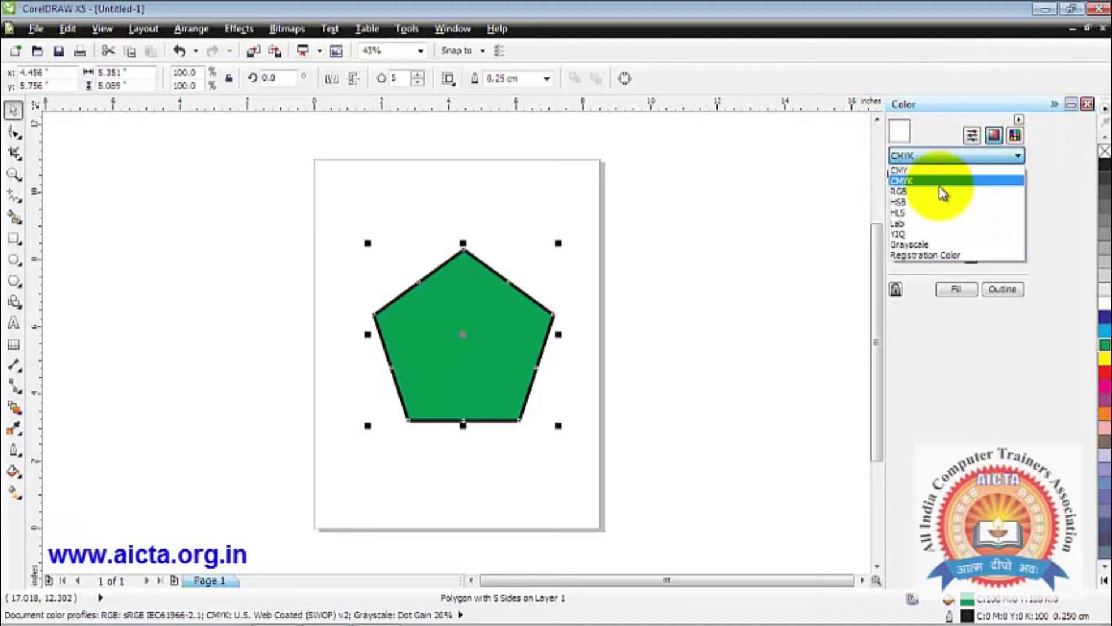
click(926, 244)
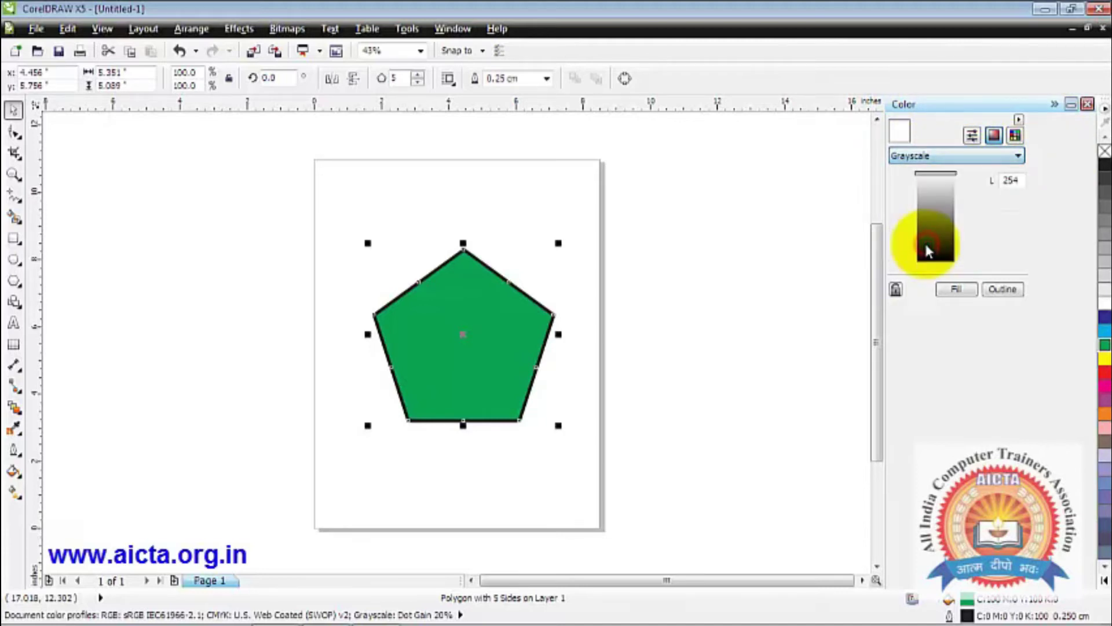
click(962, 154)
click(923, 197)
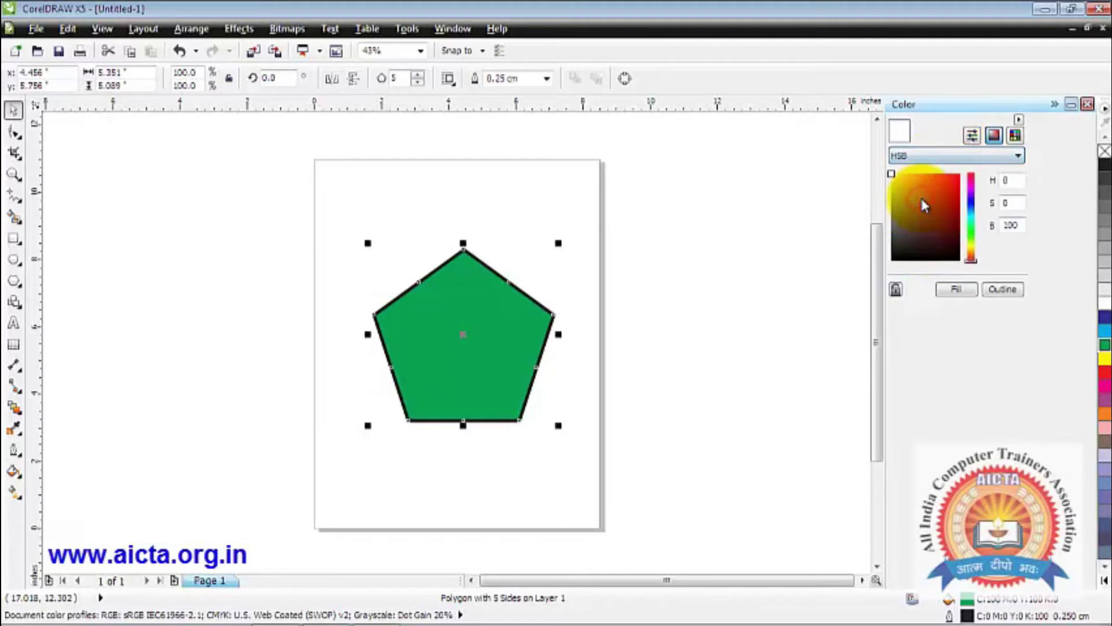
Step: Fill the pentagon with a muted HSB red, and replace it with a brighter red of hue 0 and saturation 85
drag(893, 174, 938, 191)
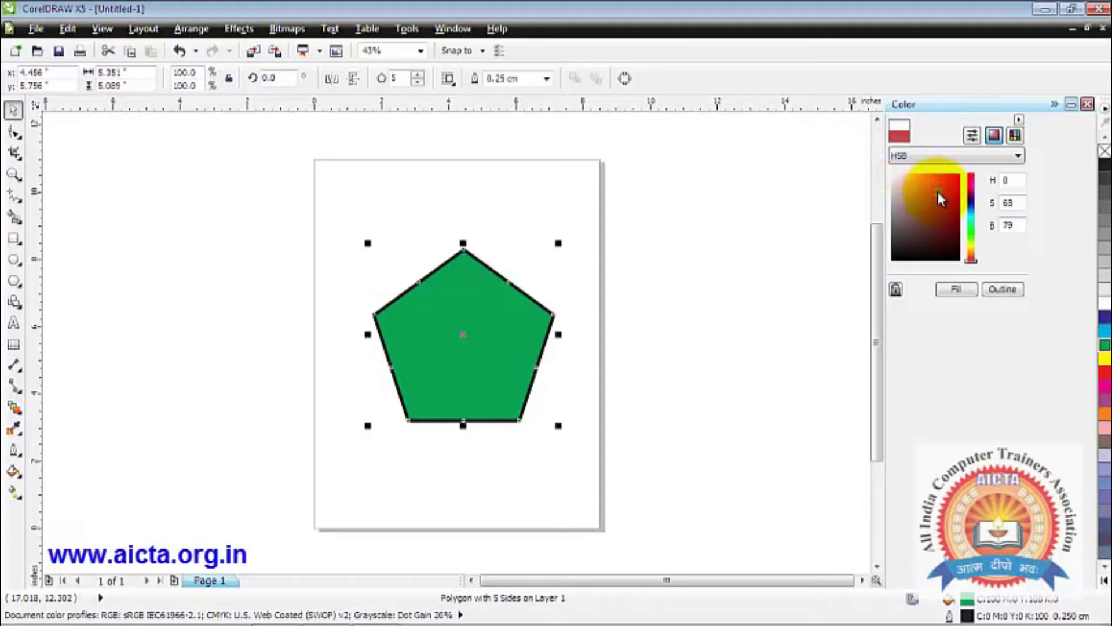
click(957, 289)
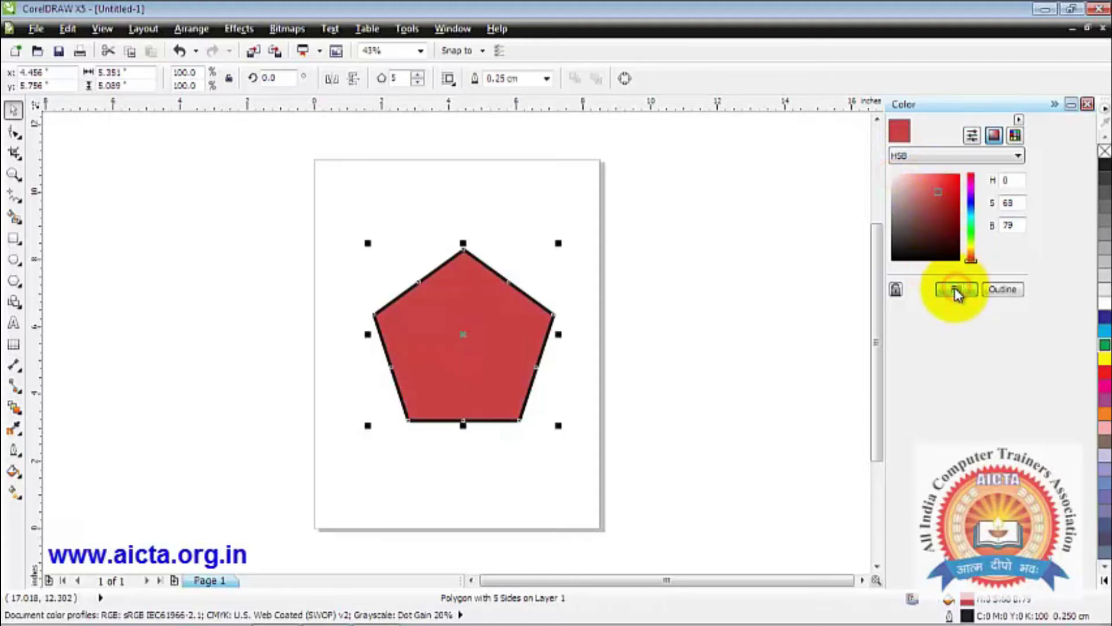
click(944, 188)
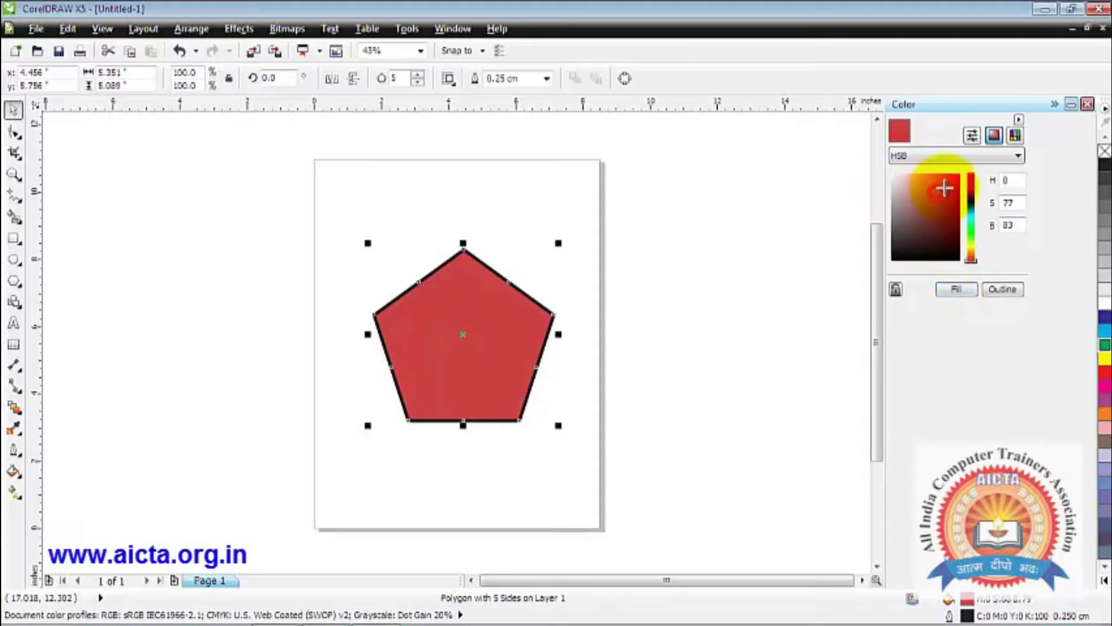
drag(944, 187, 949, 184)
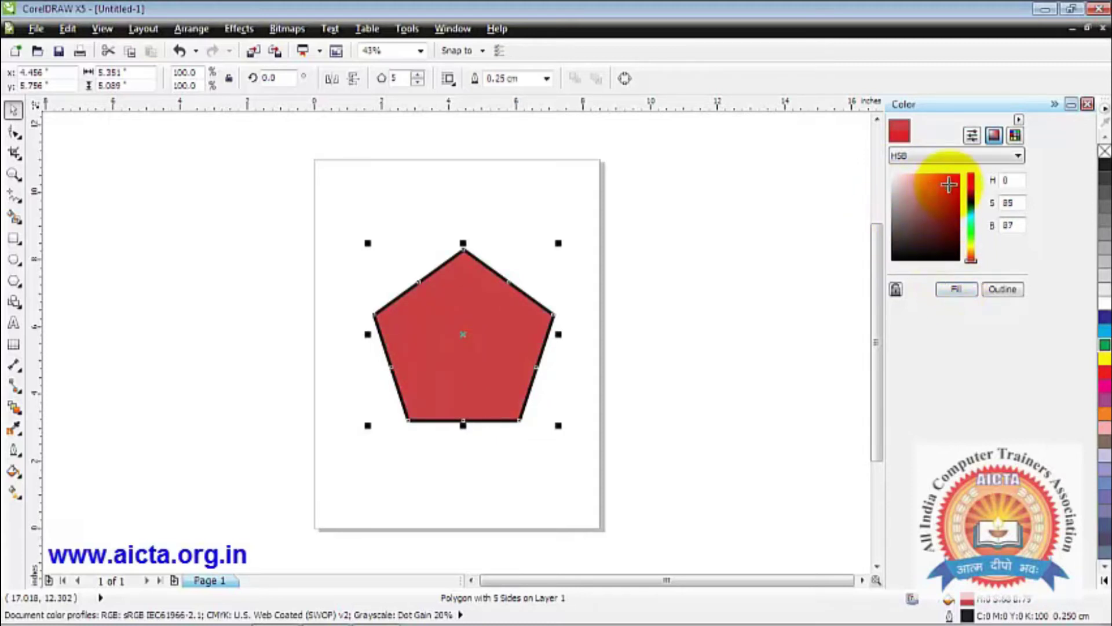
click(956, 289)
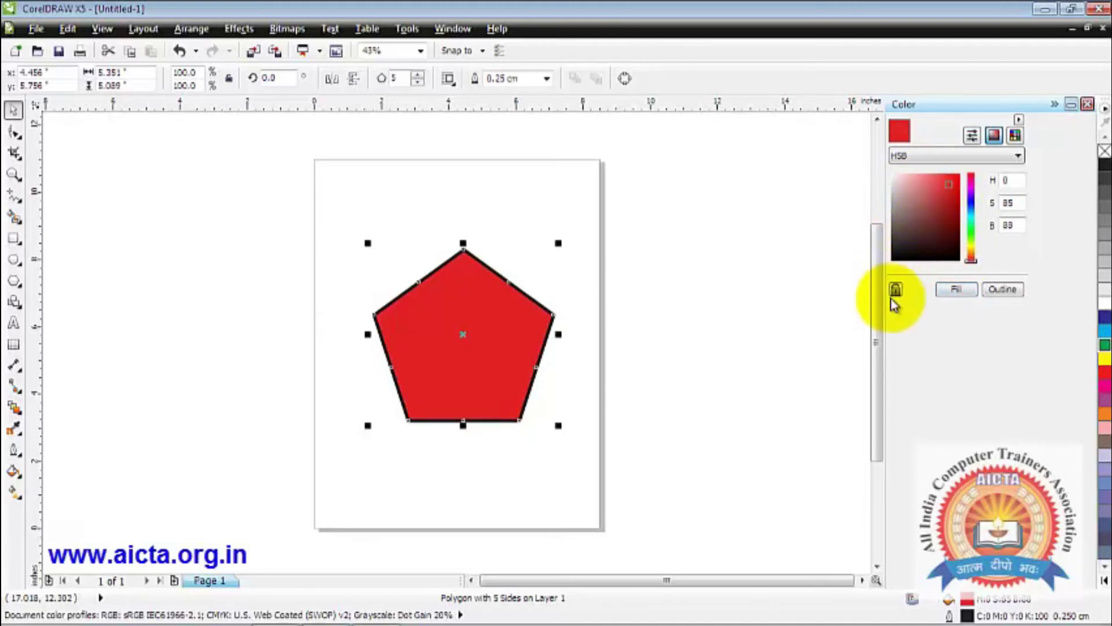
Step: Recolor the pentagon's fill to purple with hue 296, saturation 35 and brightness 47, using automatic color application
drag(951, 183, 915, 223)
click(971, 188)
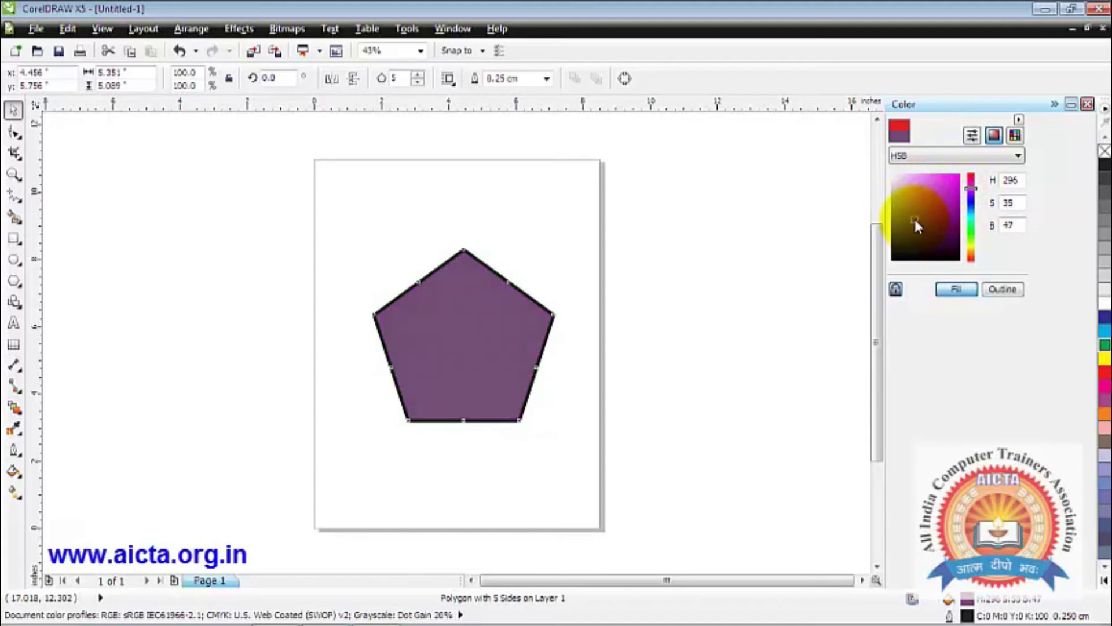
Step: Turn off automatic color application and apply bright green H 93, S 87, B 83 to the pentagon's outline
click(896, 289)
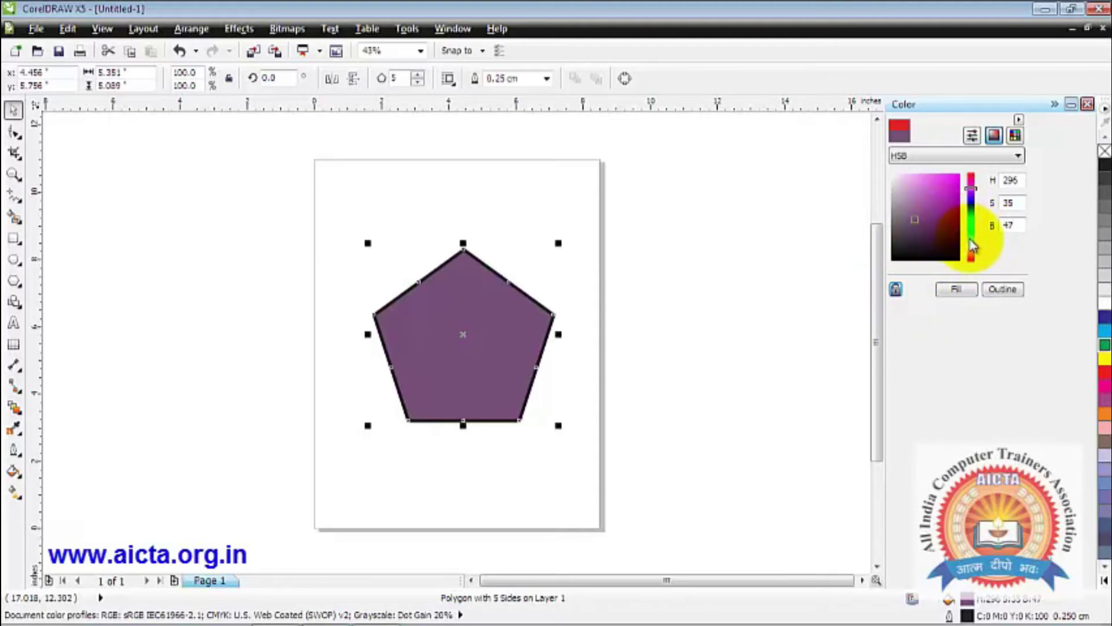
click(970, 239)
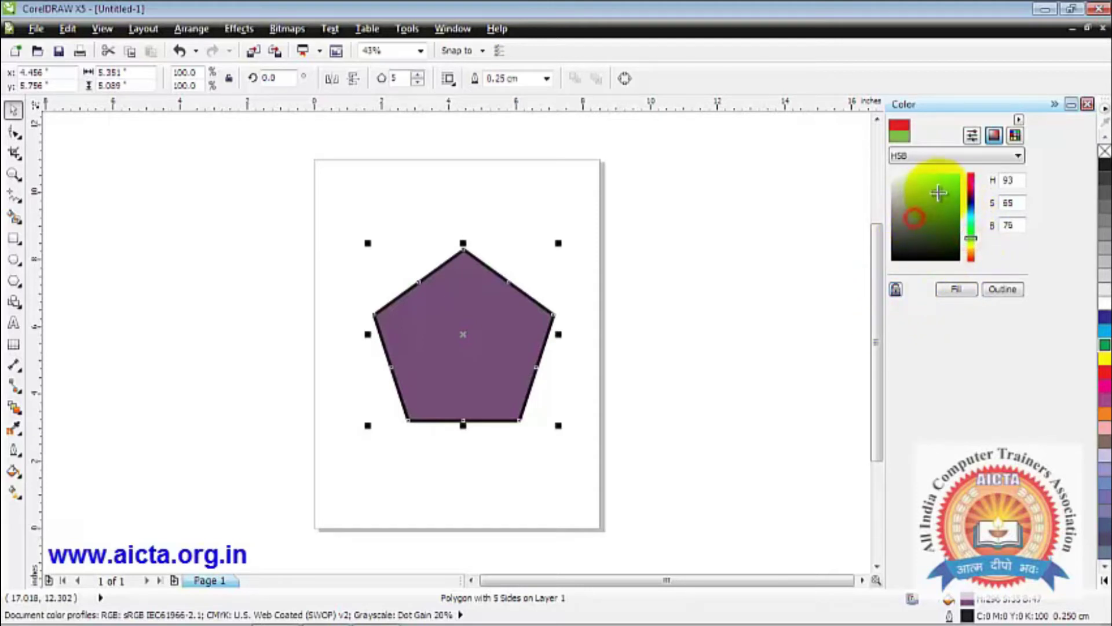
click(1001, 290)
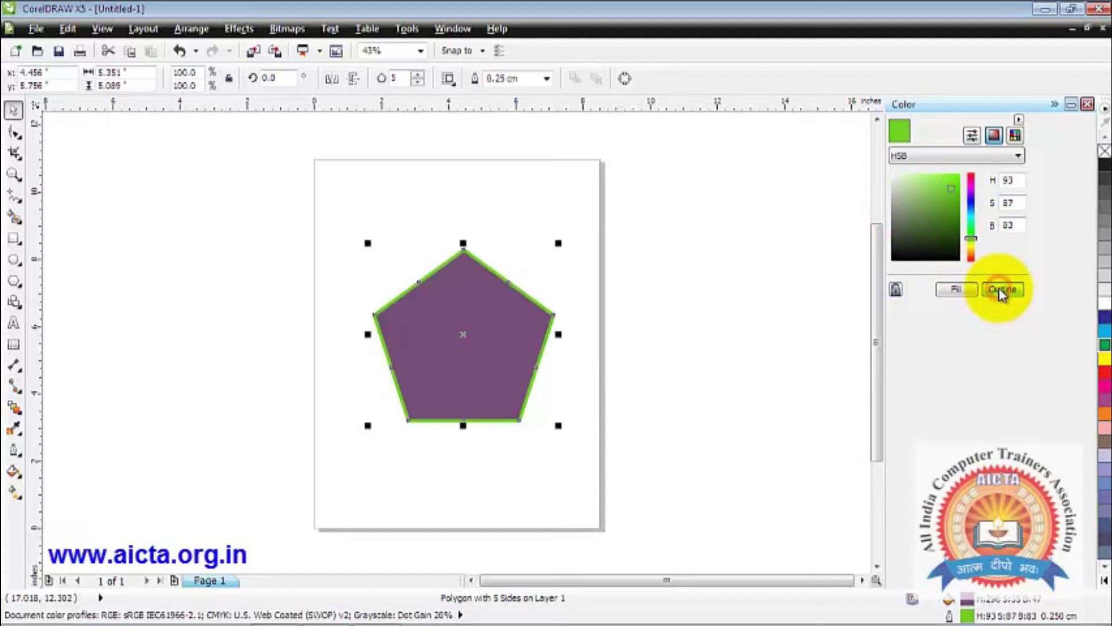
Step: Turn automatic color application back on, change the fill to dark green, and the outline to blue H 240, S 87, B 83
click(896, 291)
click(974, 234)
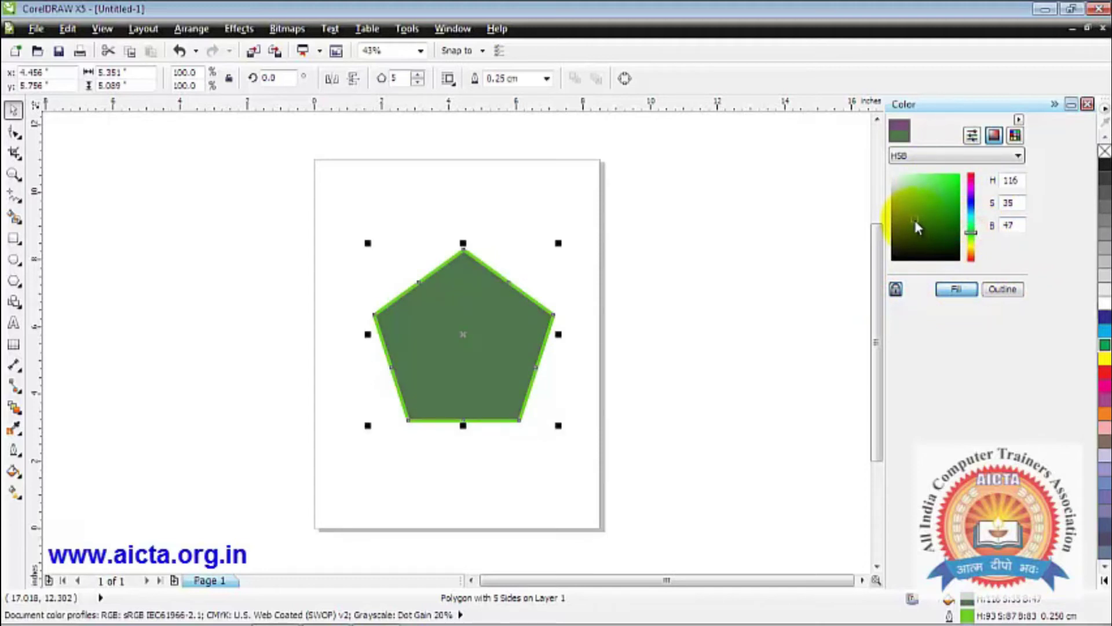
mouse_move(913, 217)
mouse_down()
mouse_move(919, 194)
mouse_move(939, 183)
mouse_move(936, 225)
mouse_move(973, 194)
mouse_move(972, 238)
mouse_up()
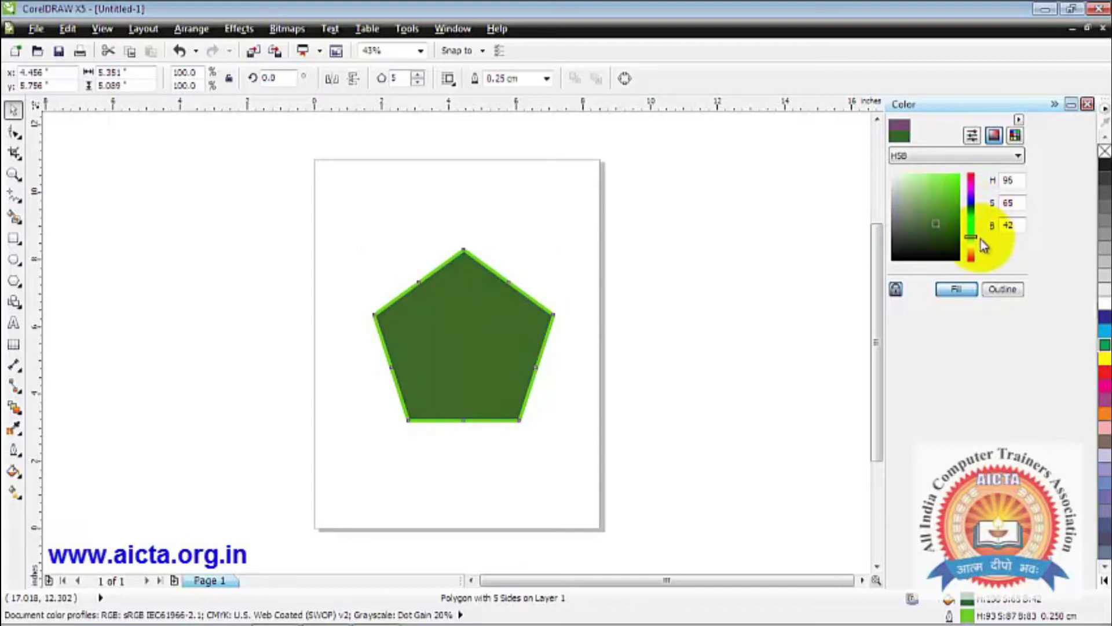
click(1004, 289)
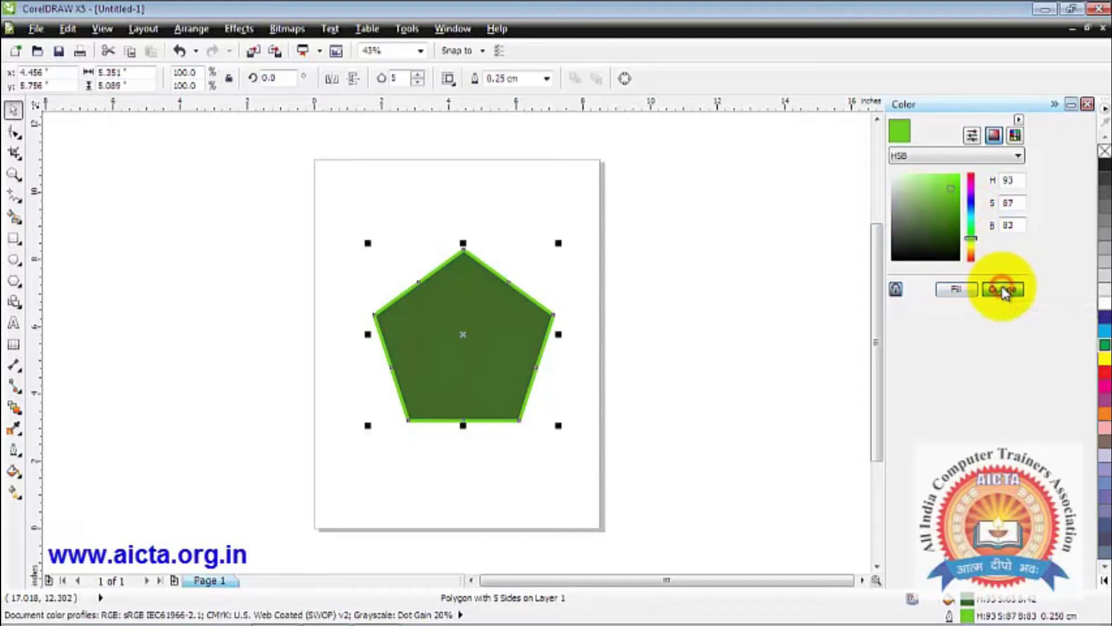
drag(974, 240, 974, 203)
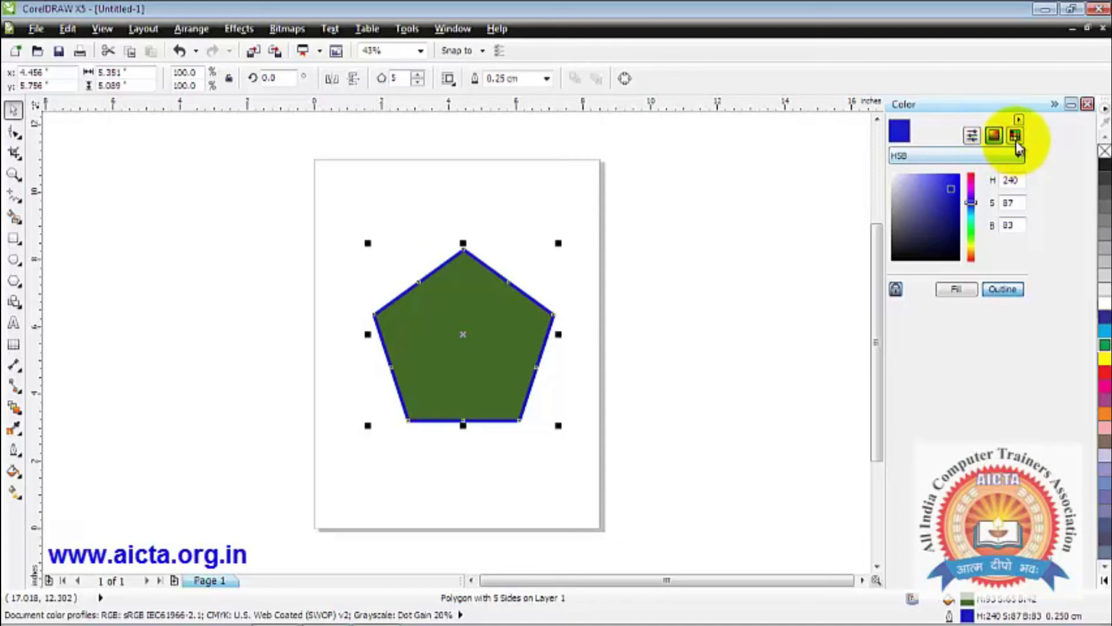
Step: Switch the Color docker to the PANTONE solid coated palette and pick a swatch from its red and pink range for the outline
click(994, 136)
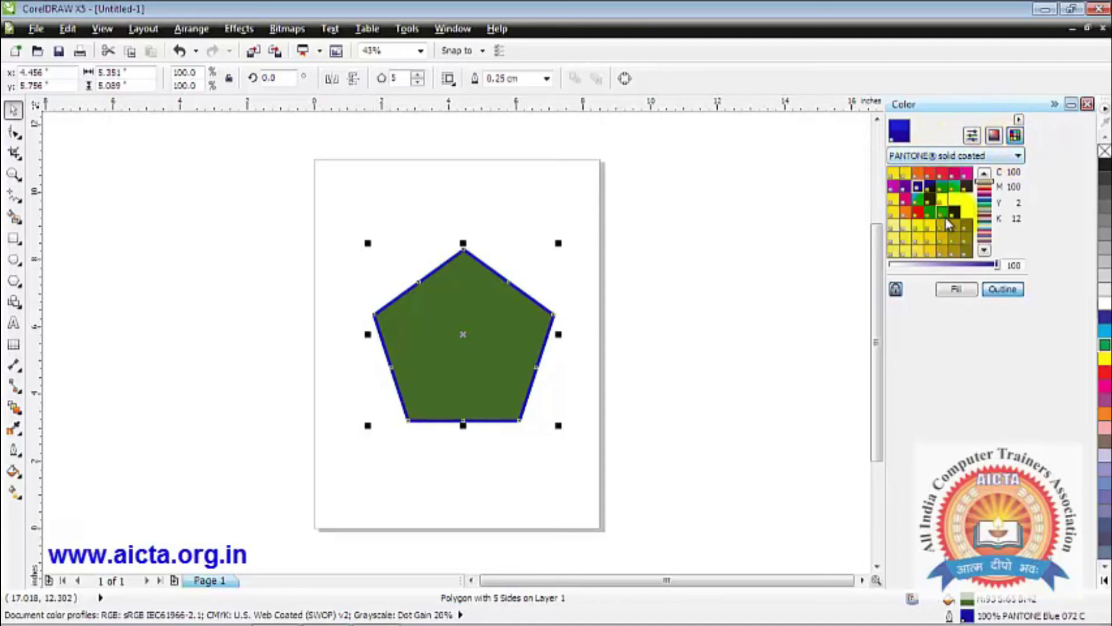
drag(983, 243, 984, 211)
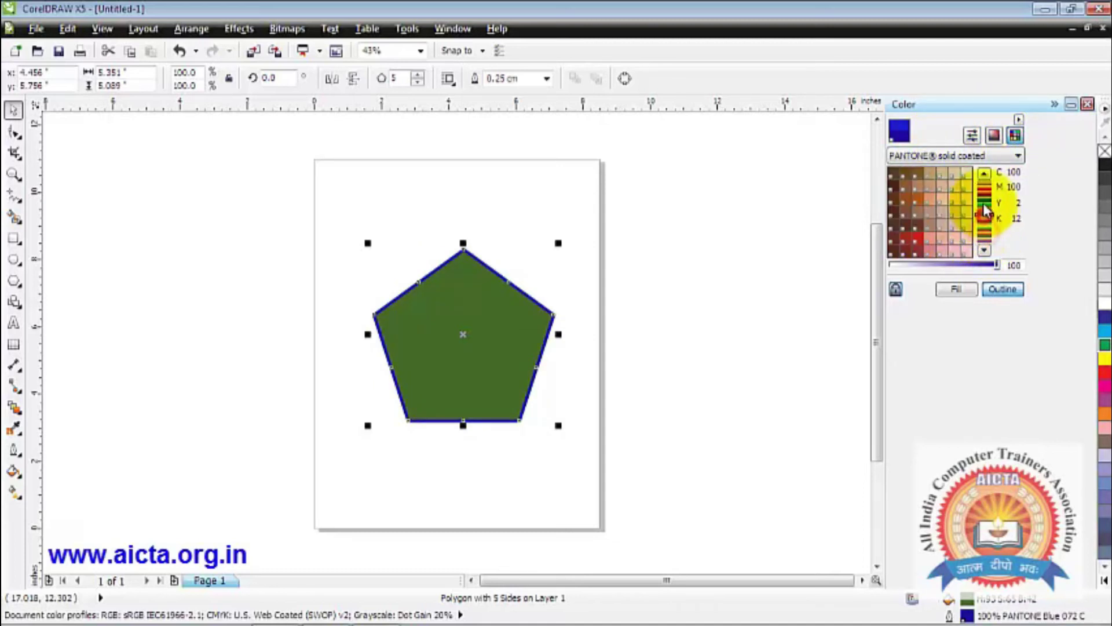
click(933, 249)
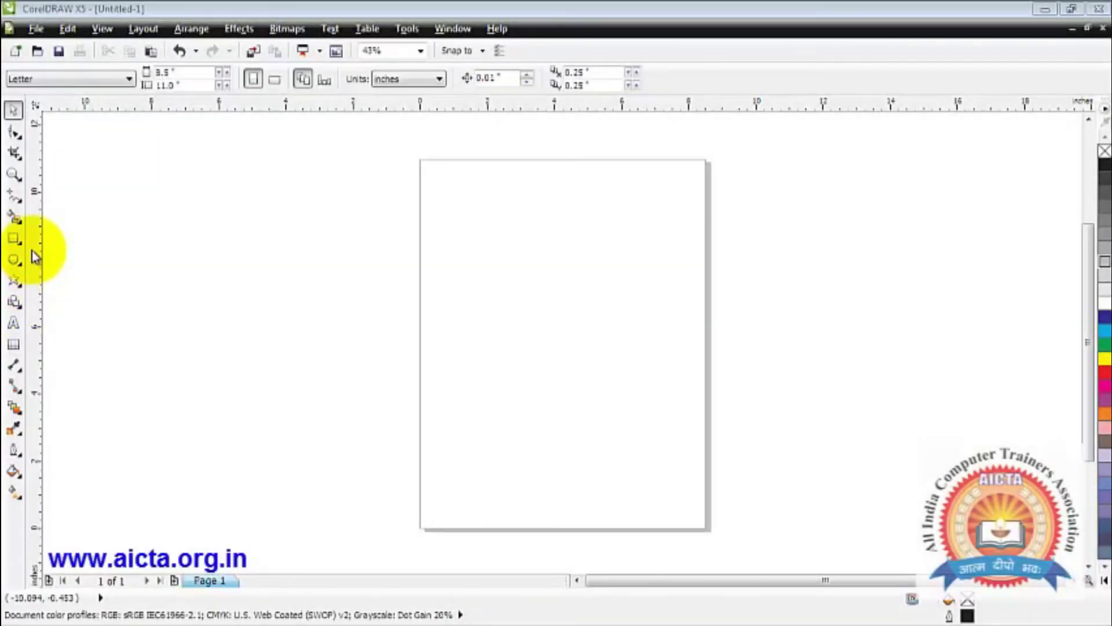
Step: Draw a rectangle about 6.1 by 4.2 inches on the empty page and return to the Pick tool
click(14, 237)
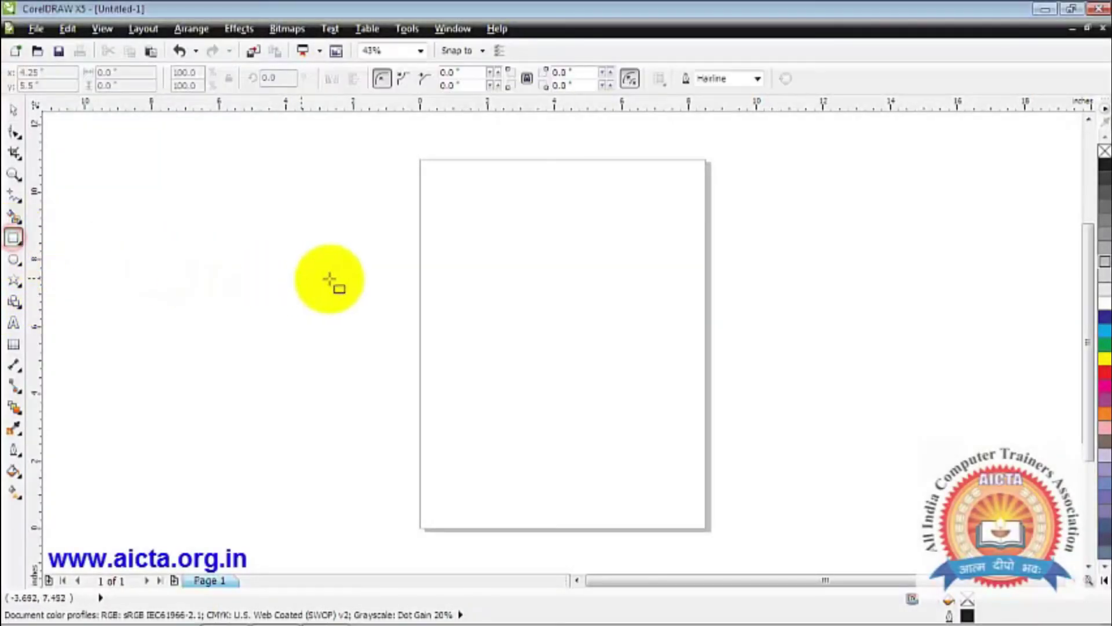
drag(445, 248, 649, 387)
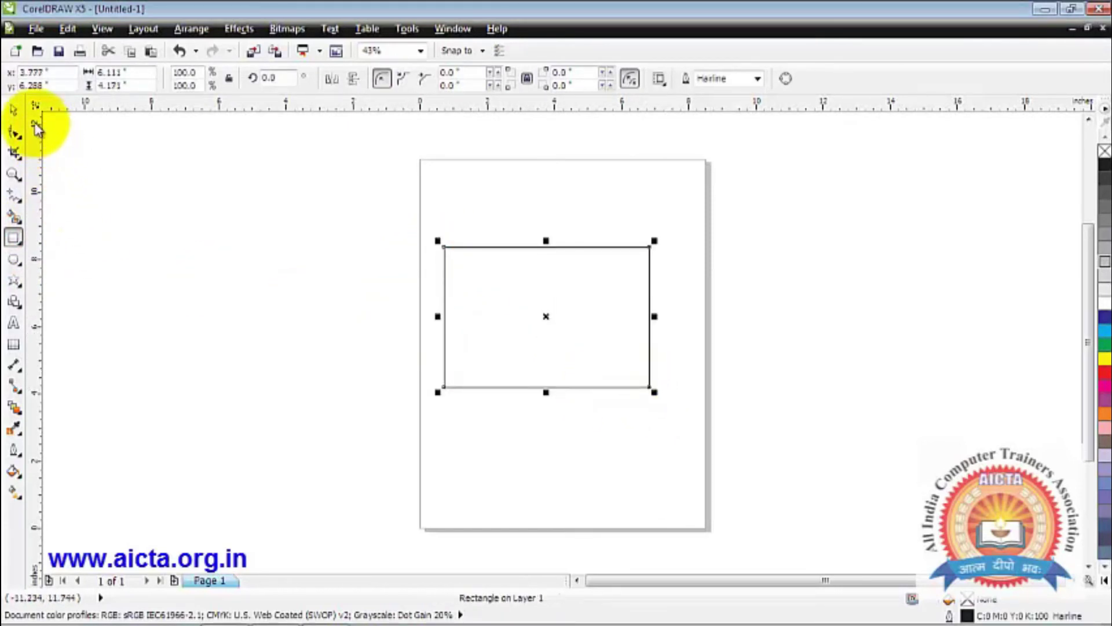
click(14, 108)
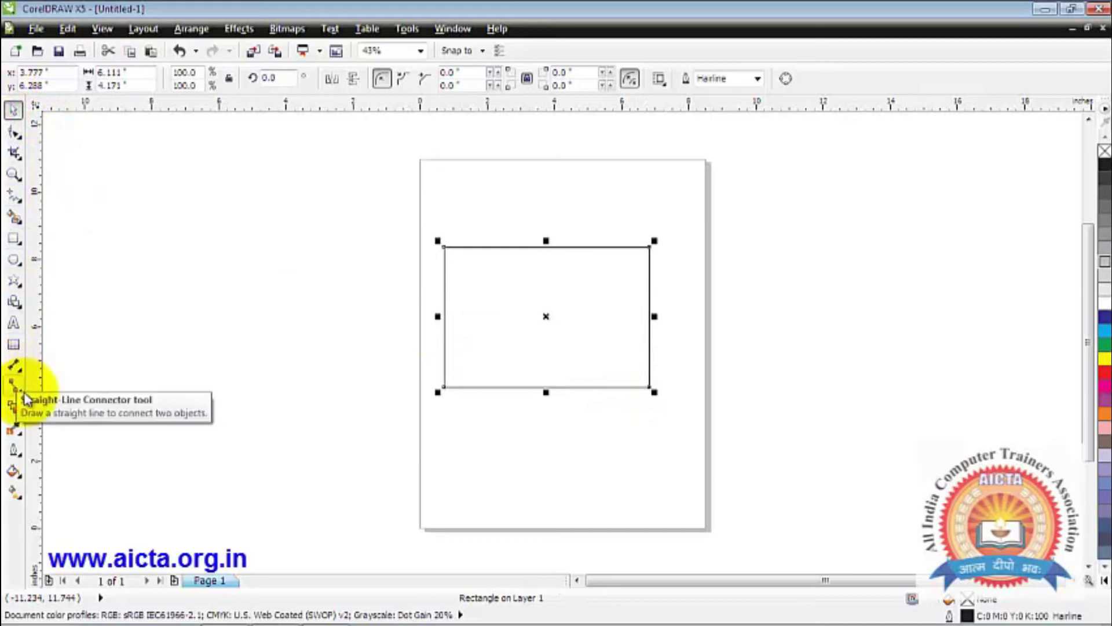
Step: Open the texture fill settings for the rectangle and preview Samples textures such as Alabaster, Clouds.Heavenly, Clouds.Midday and Banded malachite
click(20, 481)
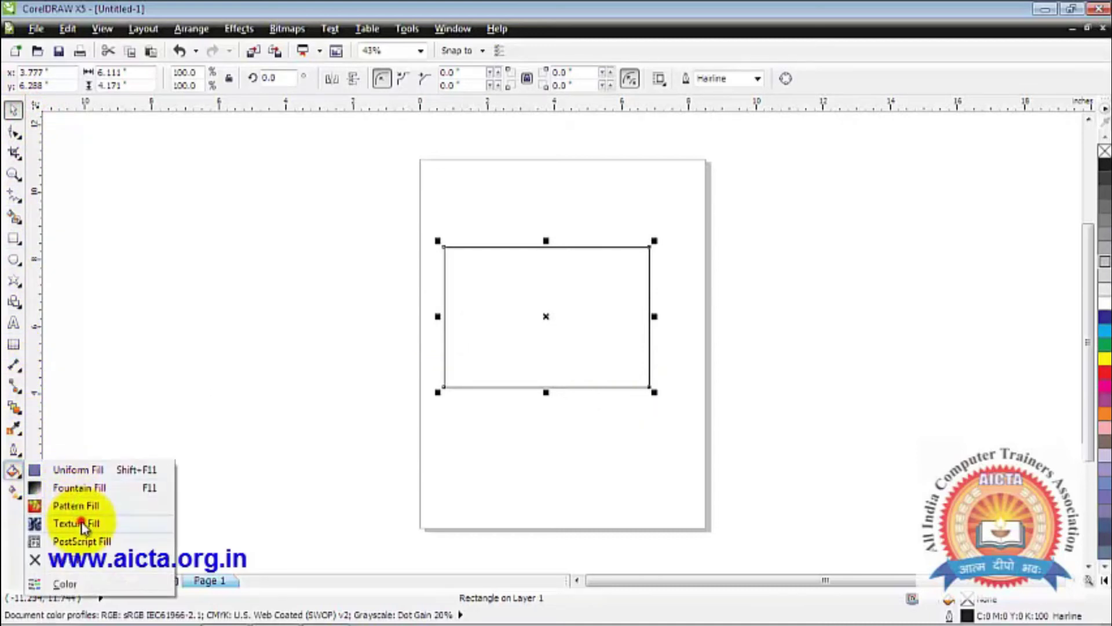
click(81, 524)
drag(473, 152, 209, 139)
click(149, 232)
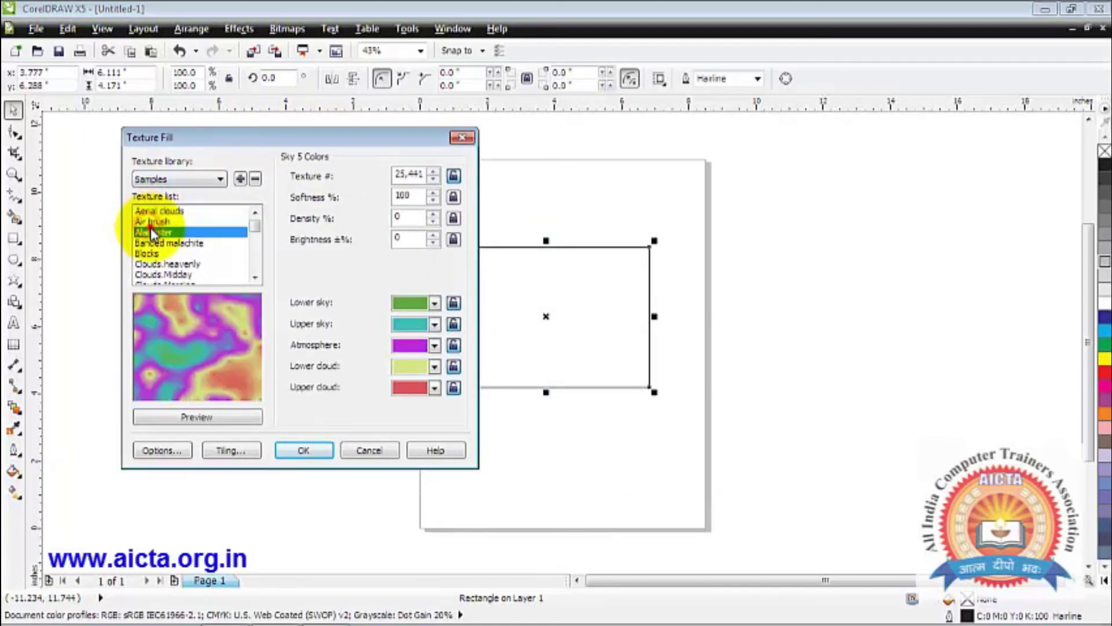
click(152, 243)
click(154, 253)
click(156, 264)
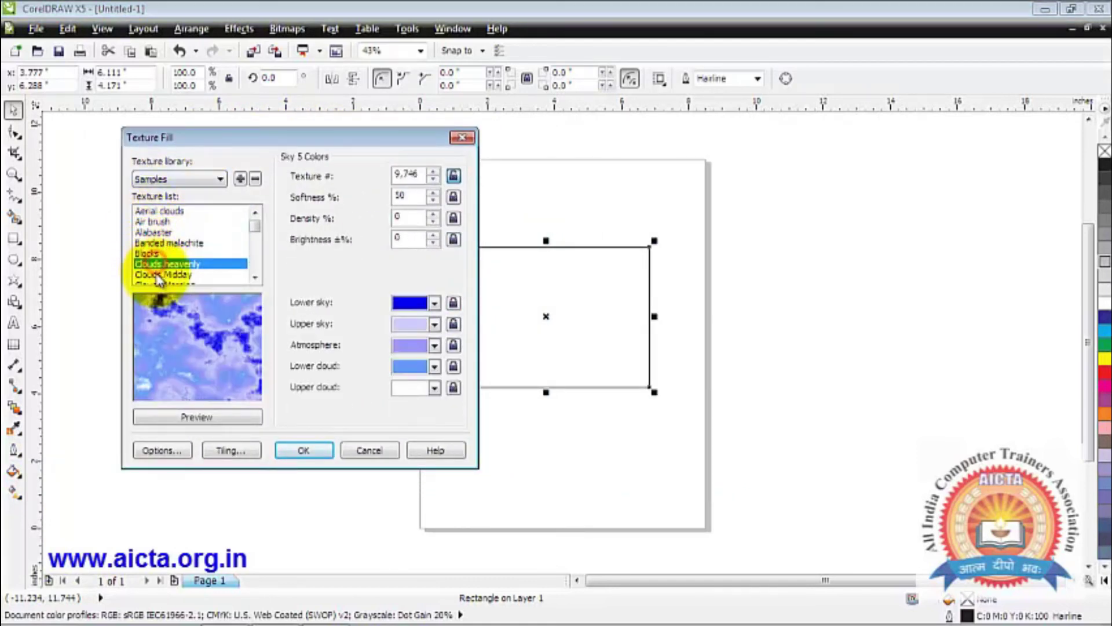
click(158, 274)
click(164, 263)
click(167, 243)
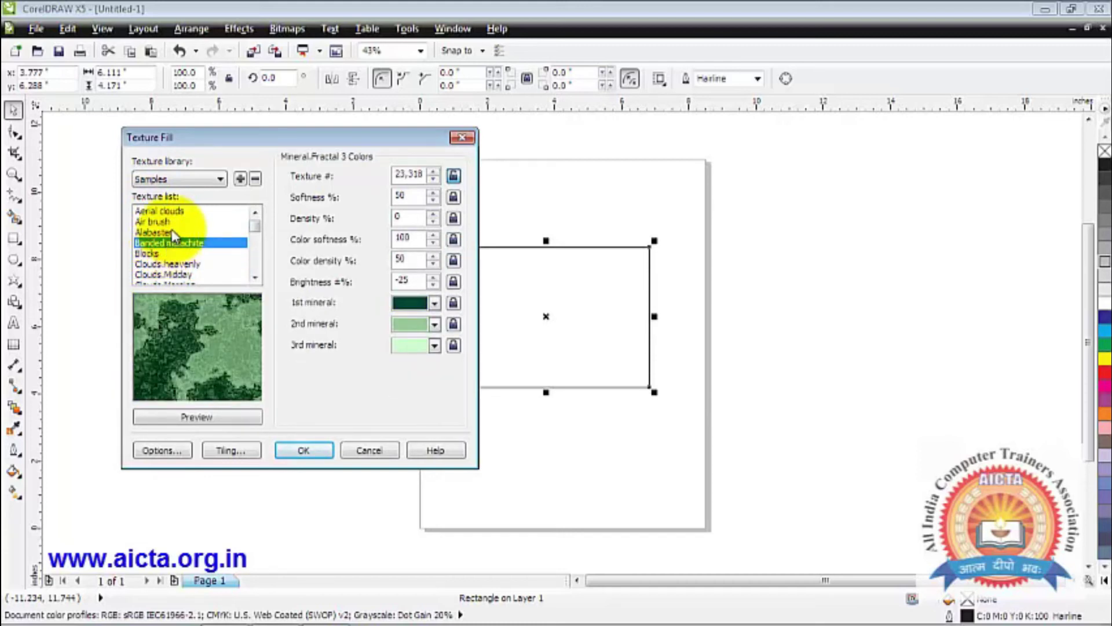
Step: Preview the Gouache wash texture from the Samples library and choose Diorite for the rectangle's fill
scroll(249, 226, down, 4)
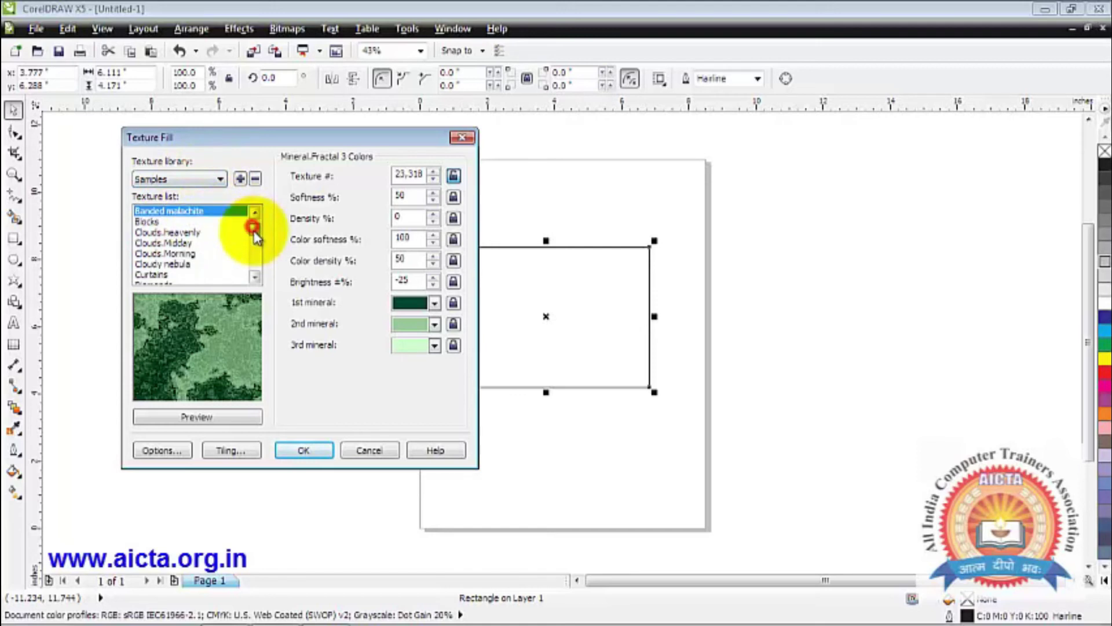
click(139, 265)
click(165, 244)
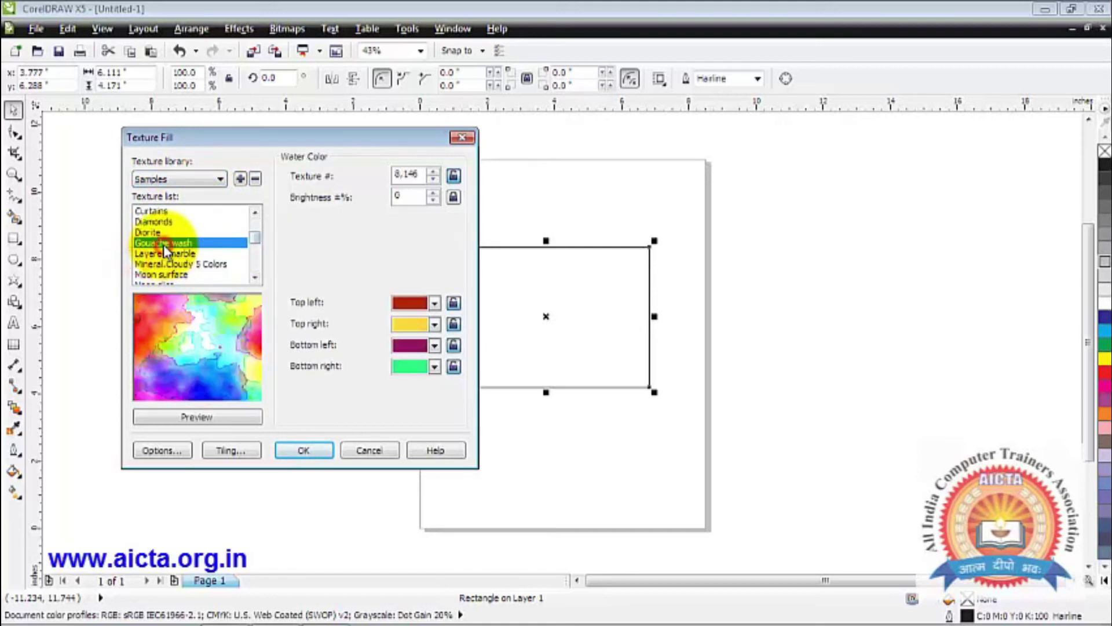
click(163, 233)
click(164, 223)
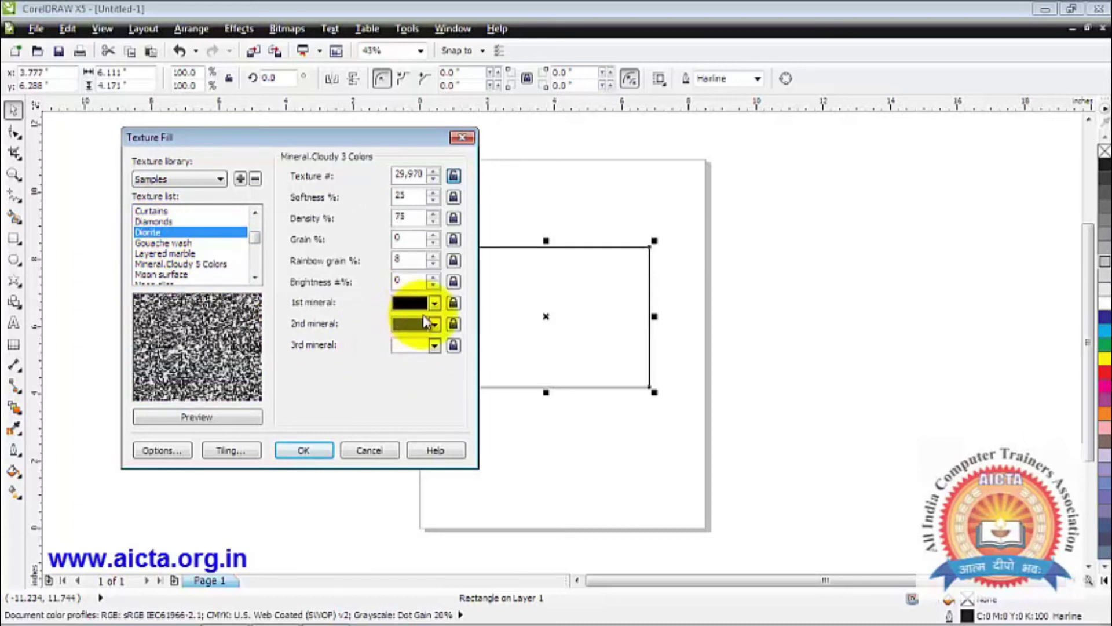
Step: Set Diorite's 1st mineral to magenta and 2nd mineral to green, preview the texture, and apply it to the rectangle
click(429, 302)
click(447, 350)
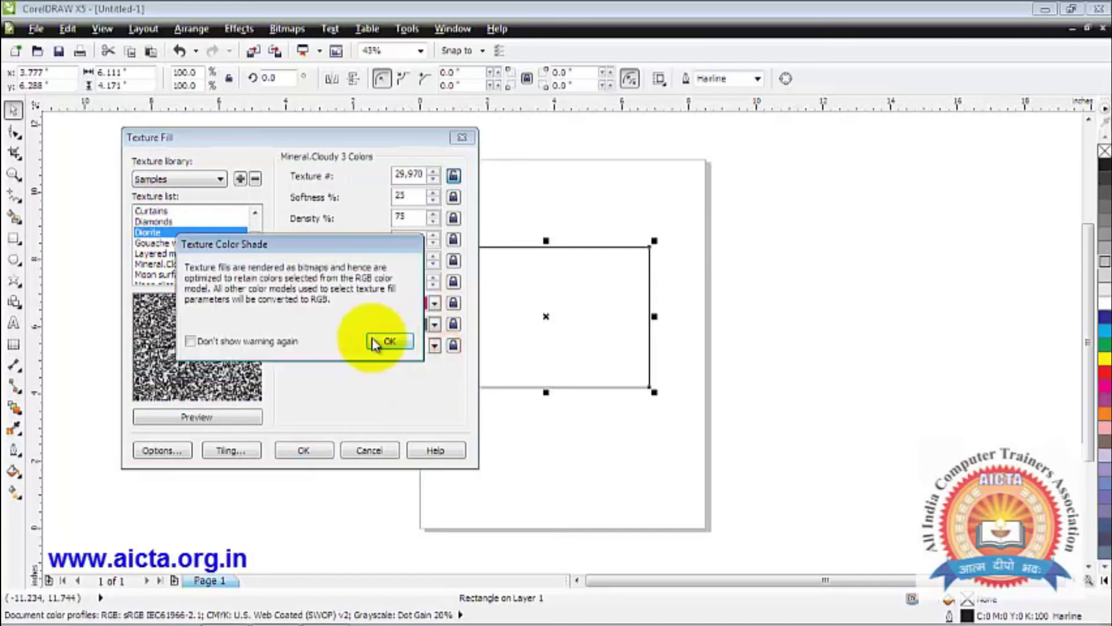
click(384, 340)
click(432, 324)
click(409, 366)
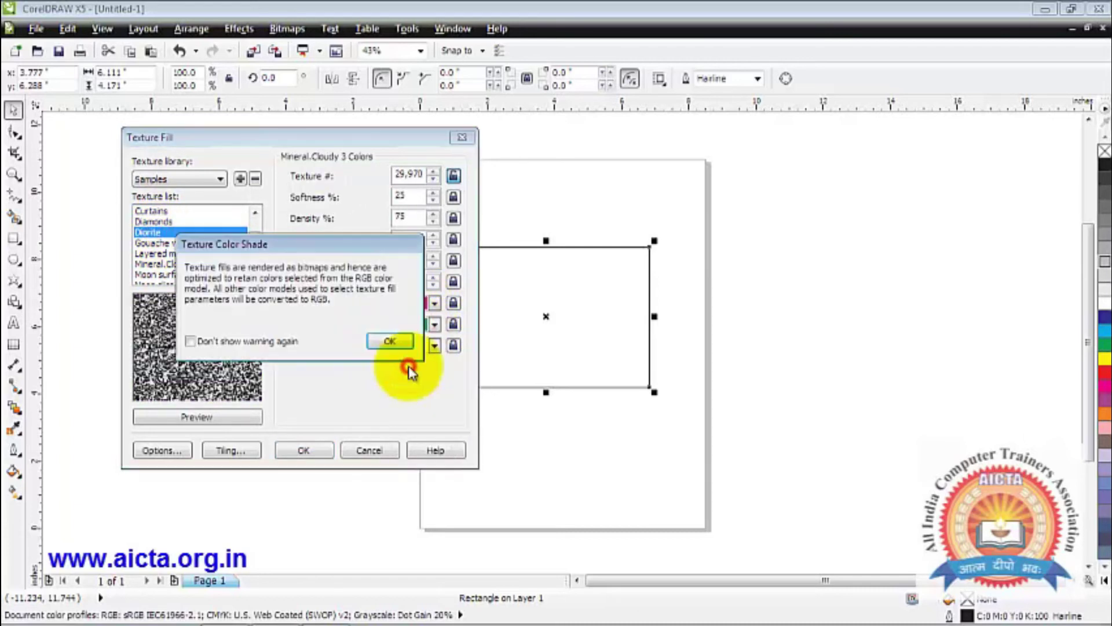
click(390, 342)
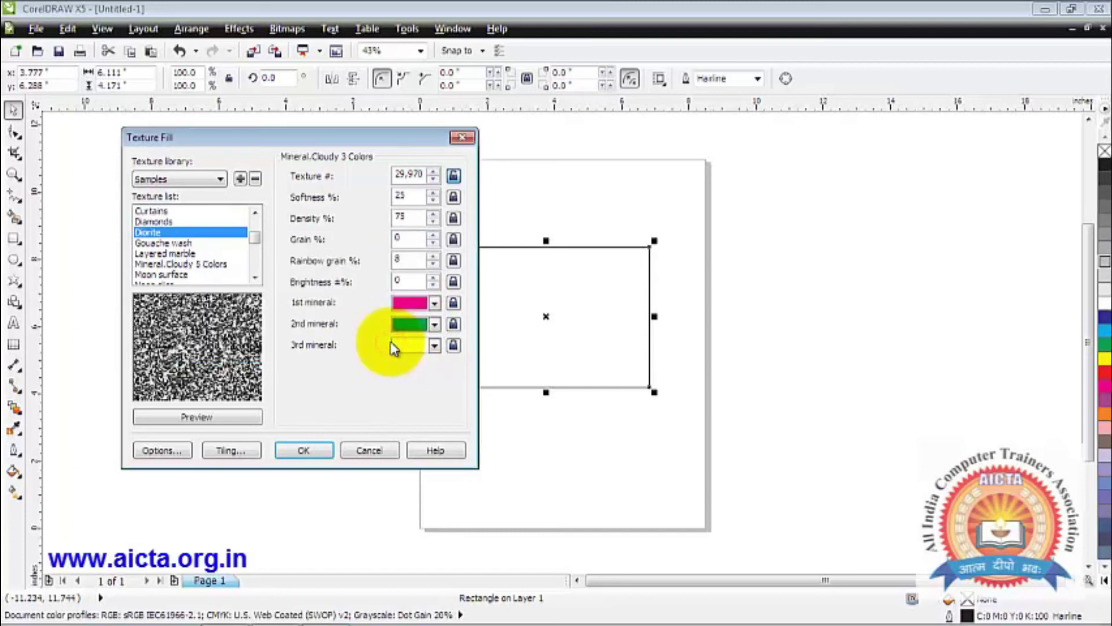
click(211, 420)
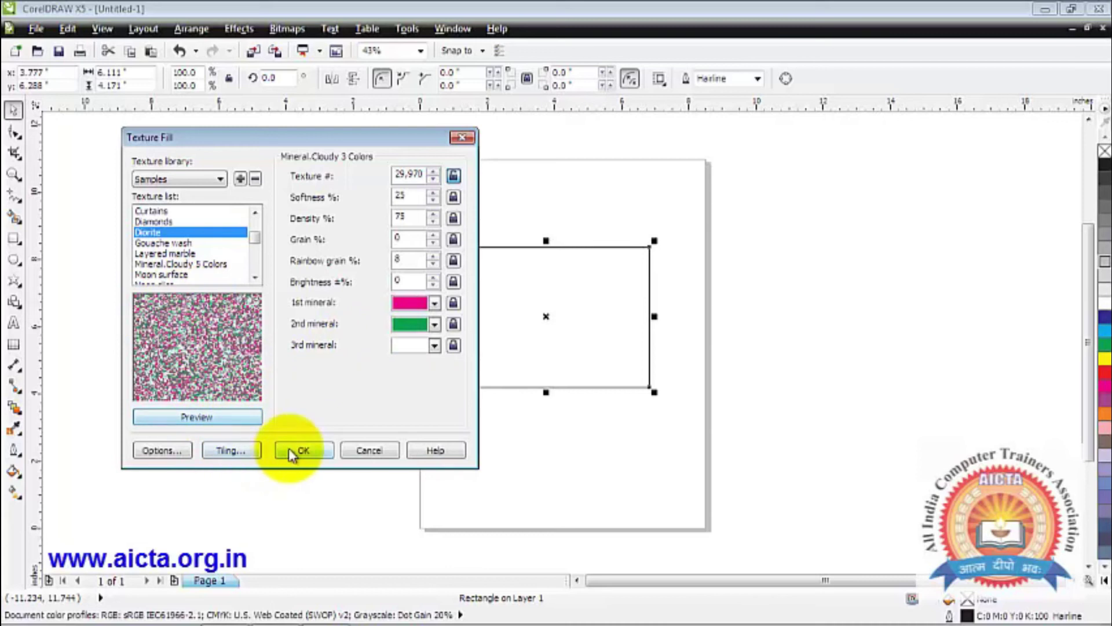
click(313, 452)
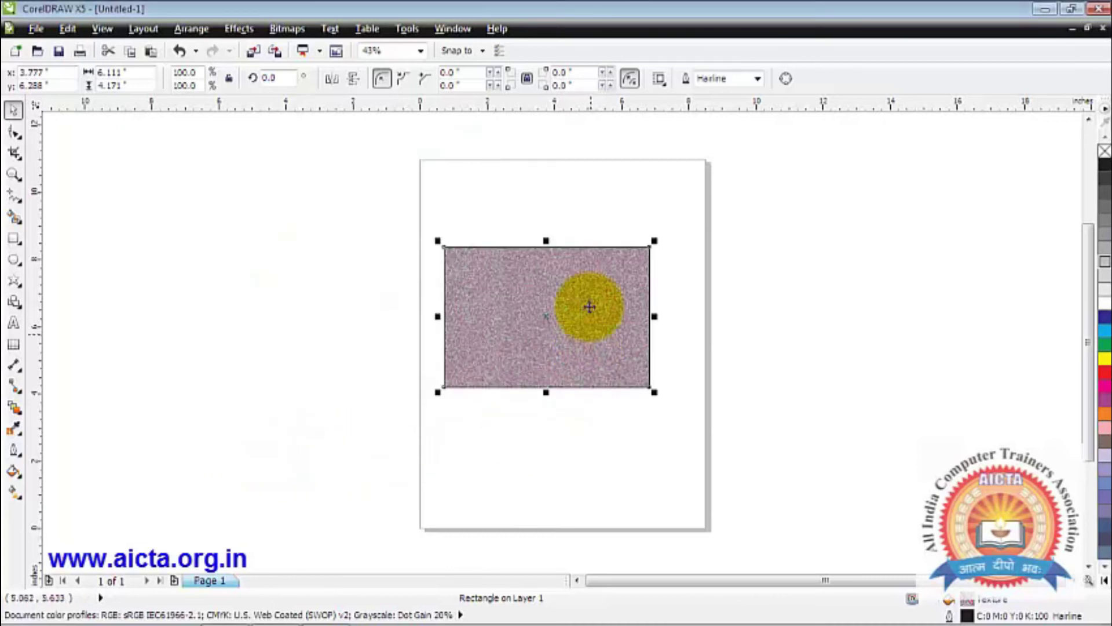
Step: Reopen the rectangle's texture fill settings, switch to the Samples 9 library, and preview Alien Eyes, CMYK, Cymbal and Disco Nightmare
click(22, 476)
click(78, 524)
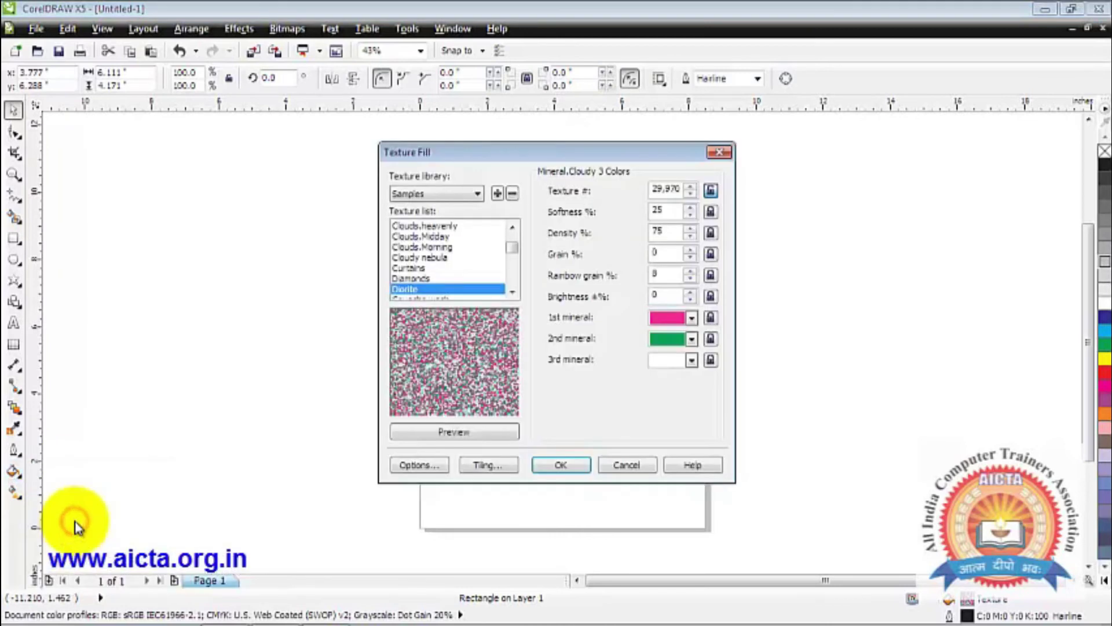
click(475, 194)
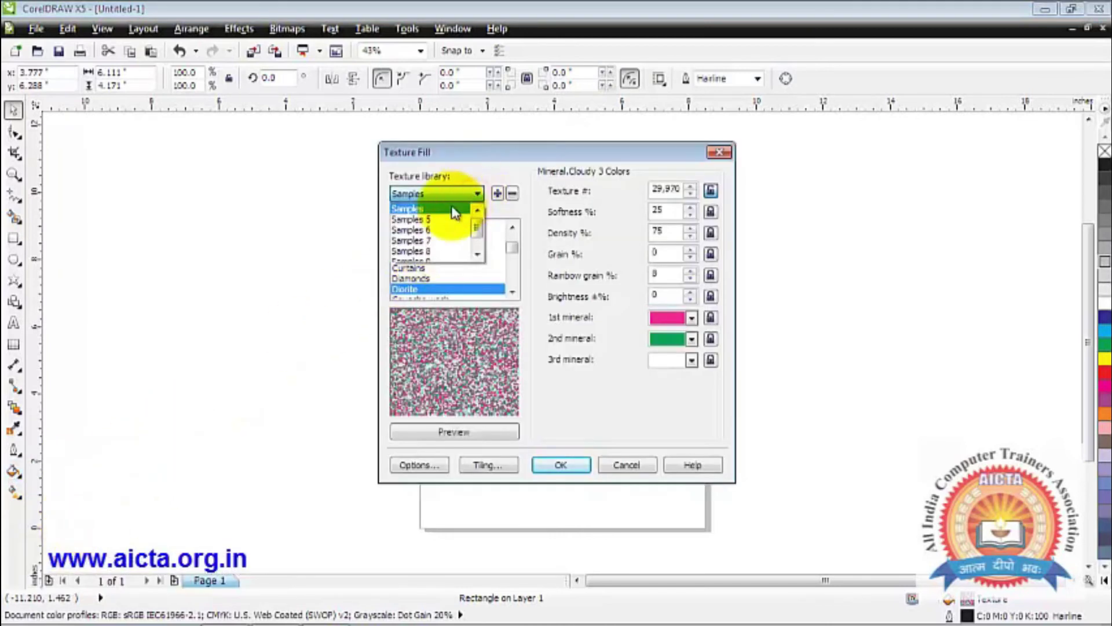
scroll(478, 231, down, 1)
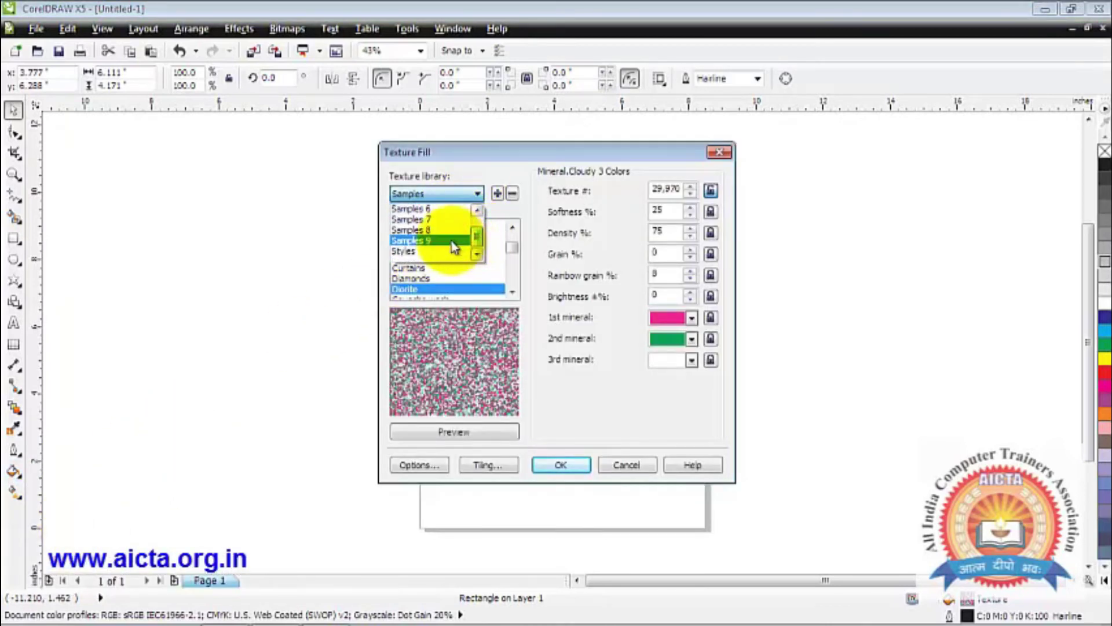
click(434, 237)
click(414, 237)
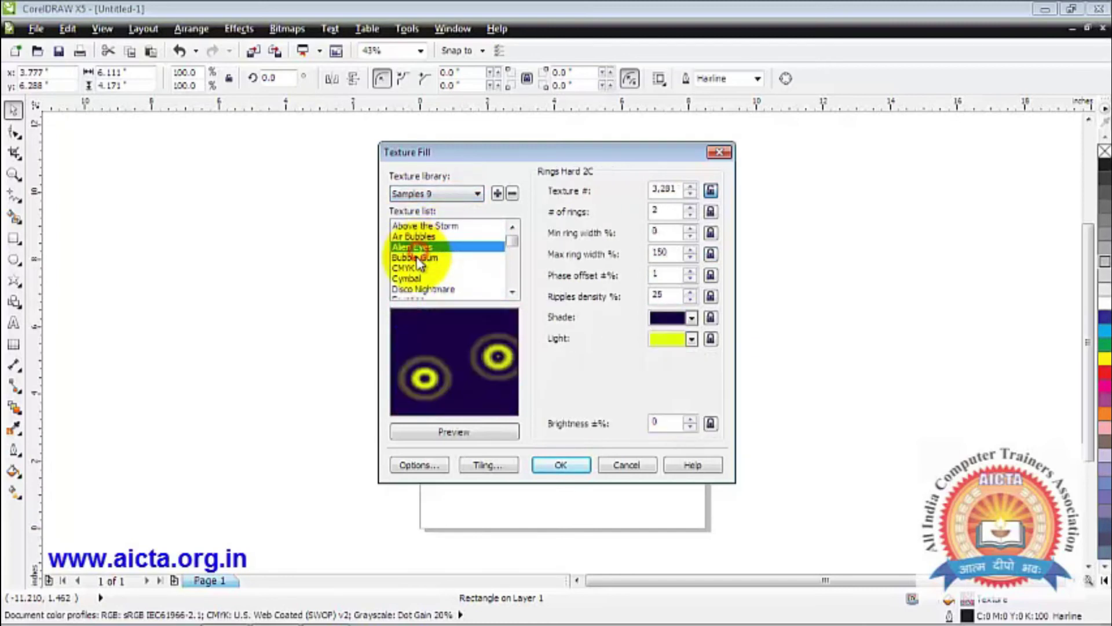
click(418, 258)
click(413, 269)
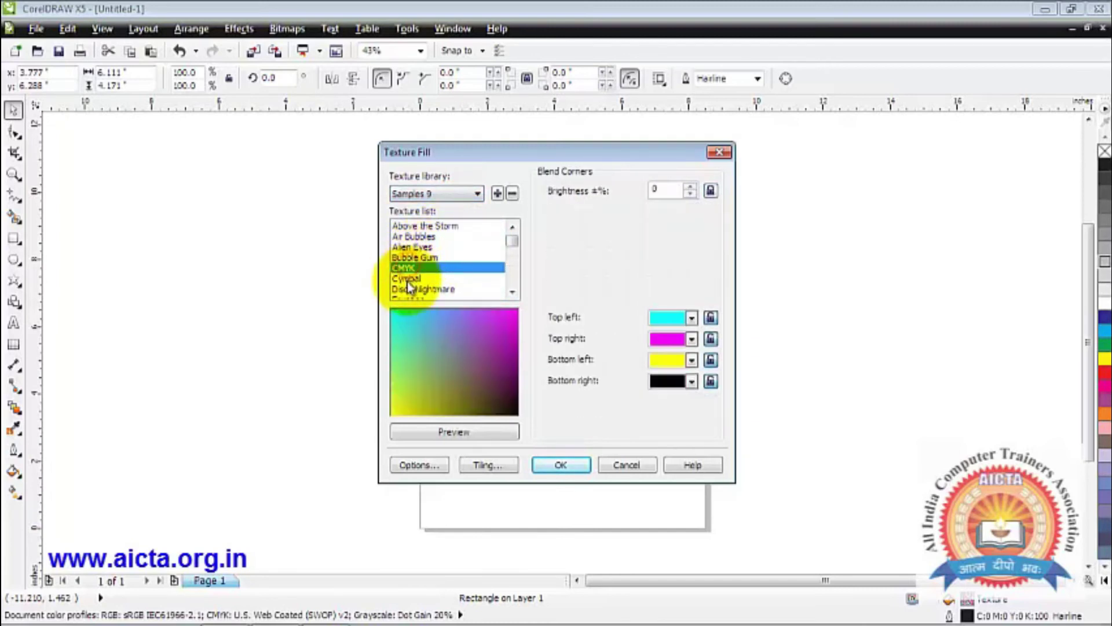
click(408, 281)
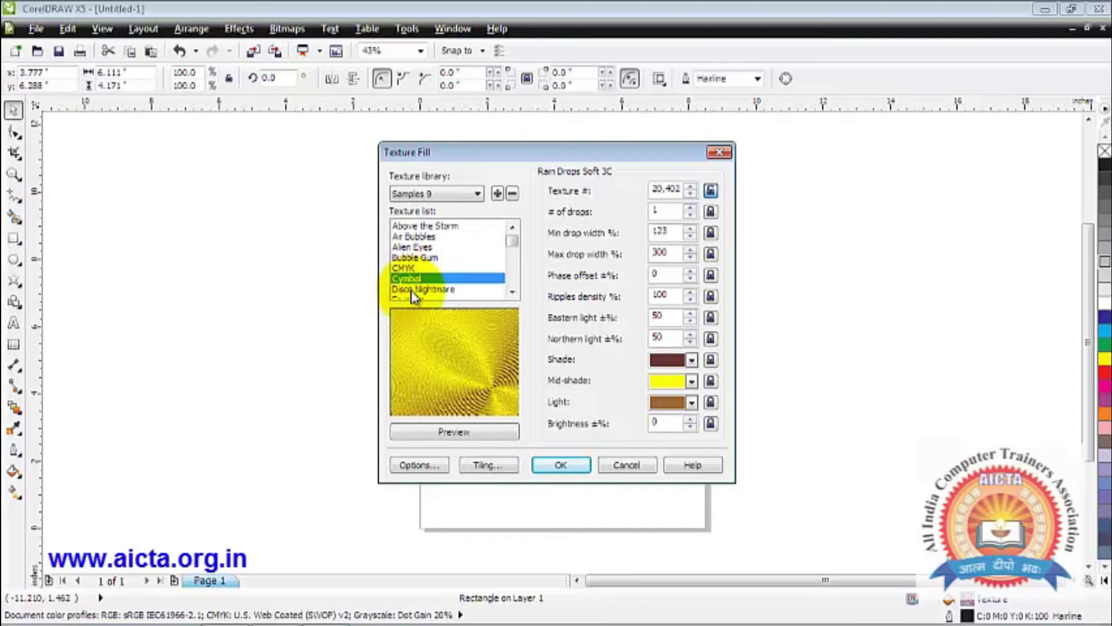
click(413, 292)
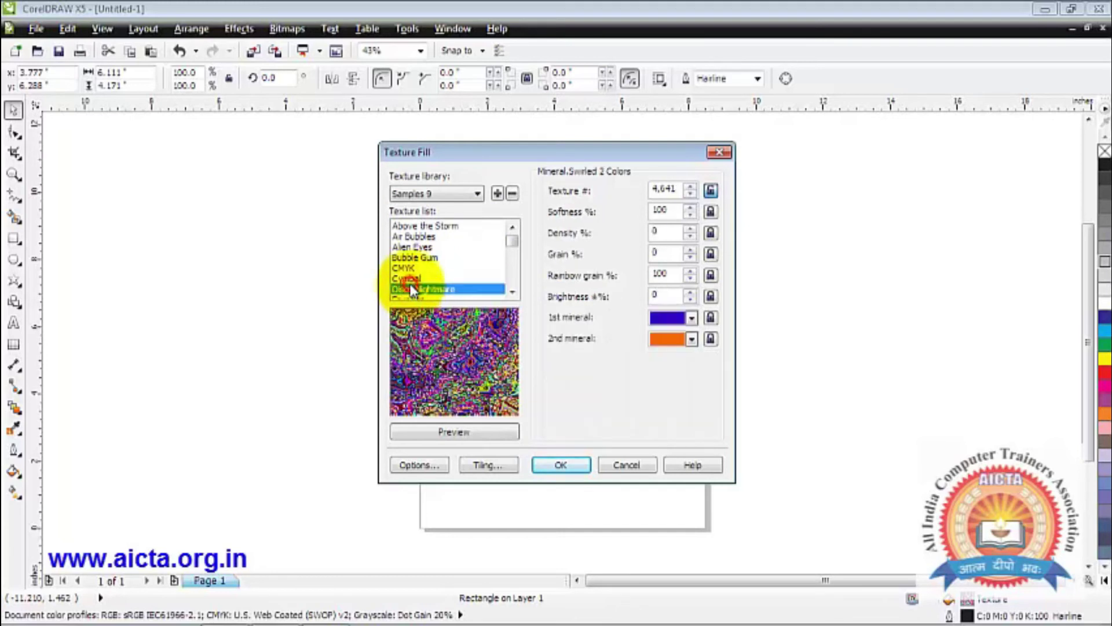
click(417, 293)
Step: Choose the Fire Flies texture from Samples 9 and apply it to the rectangle
click(513, 294)
click(513, 293)
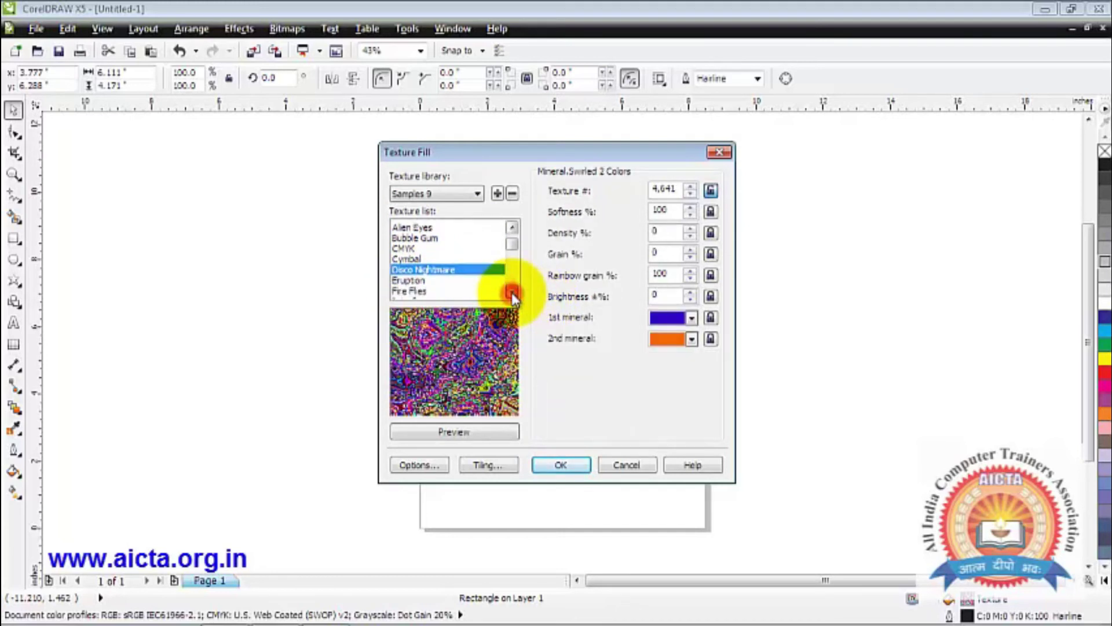
click(513, 294)
click(429, 279)
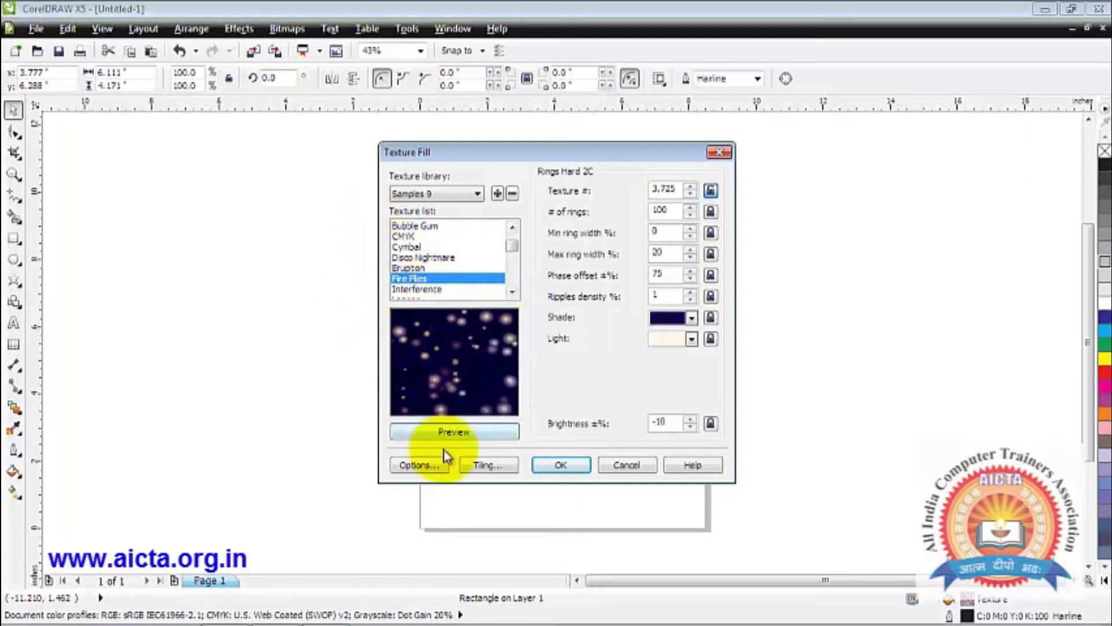
click(559, 465)
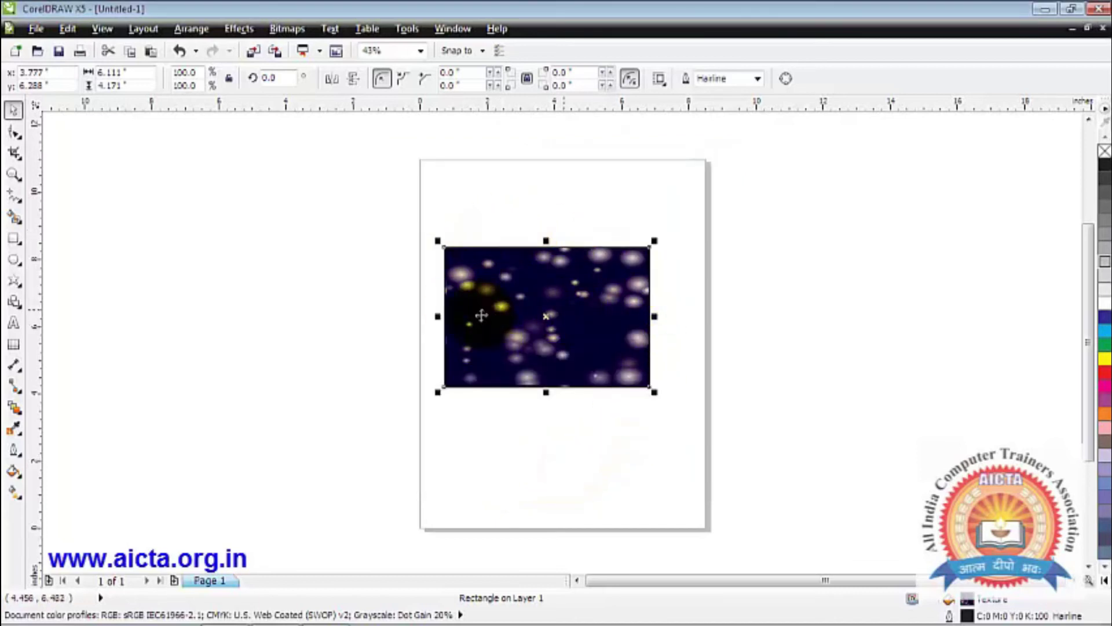
Step: Open the PostScript fill settings for the rectangle, turn on fill preview, and preview textures including Birds, Carpet and ColorBubbles
click(14, 471)
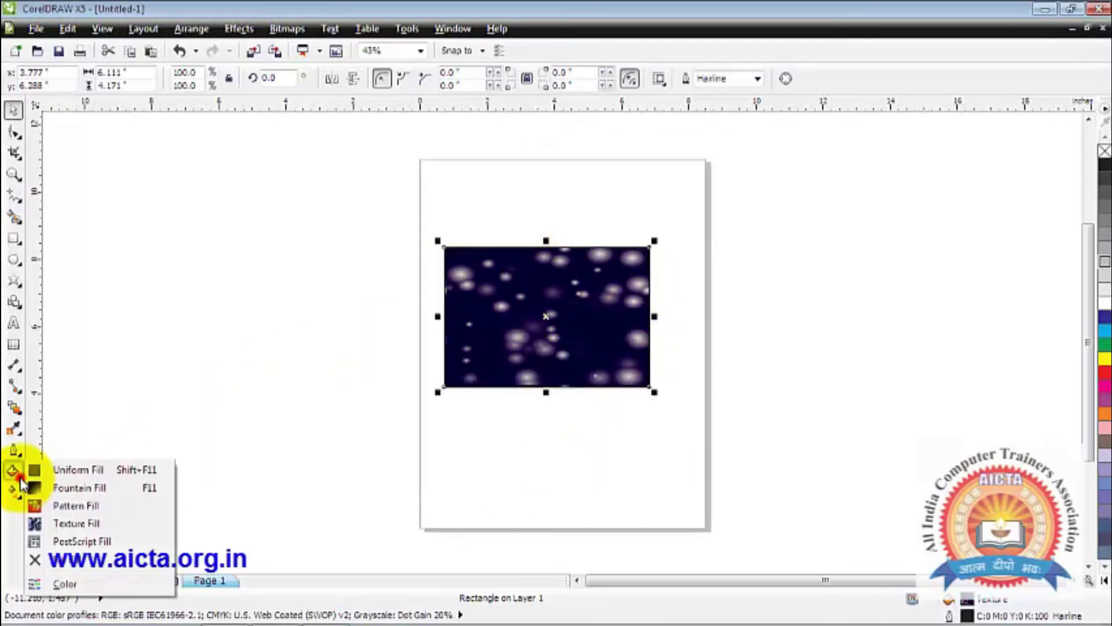
click(93, 543)
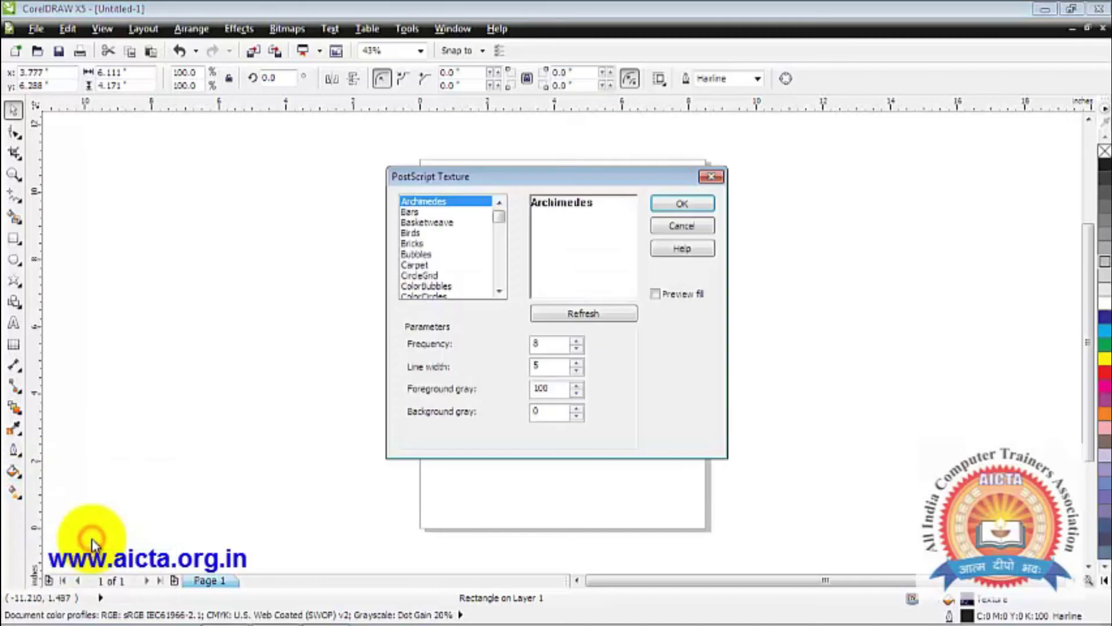
drag(485, 178, 222, 138)
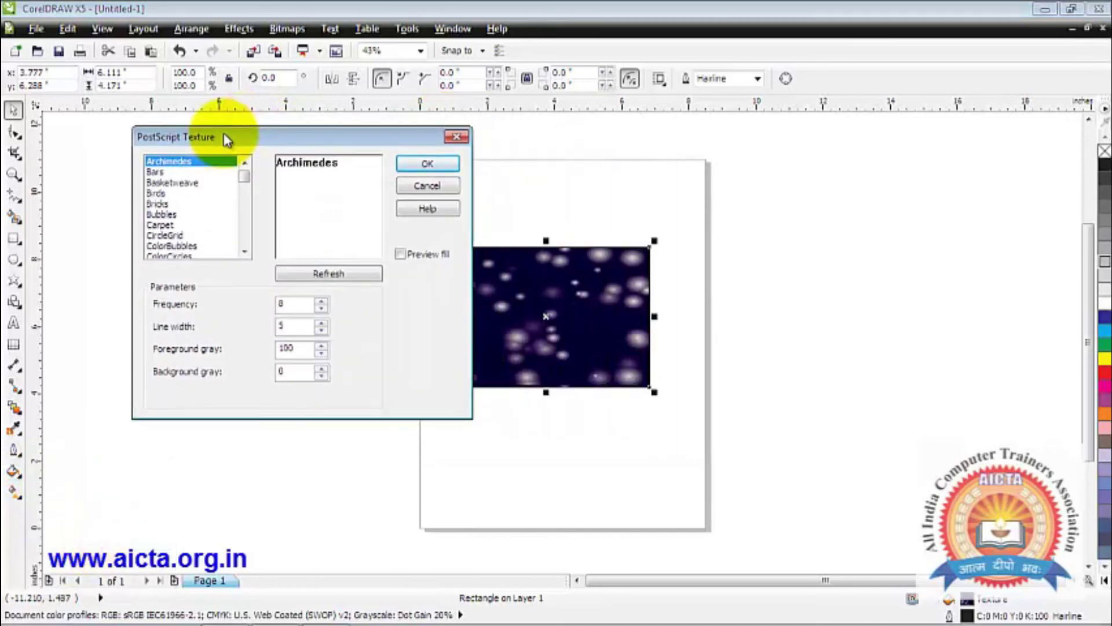
click(400, 254)
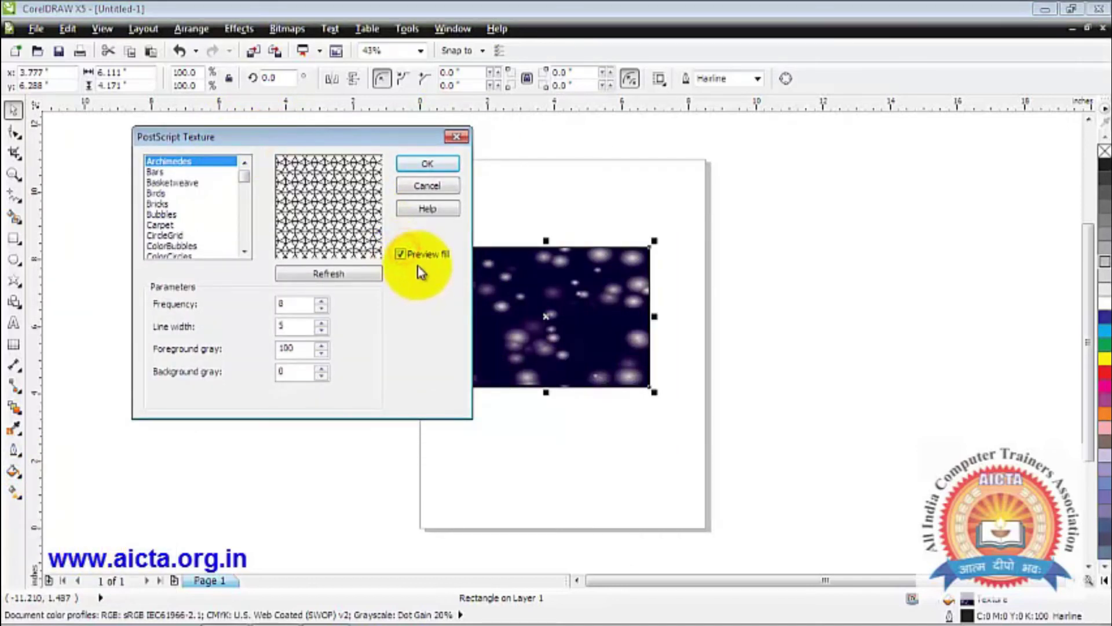
click(173, 182)
click(158, 193)
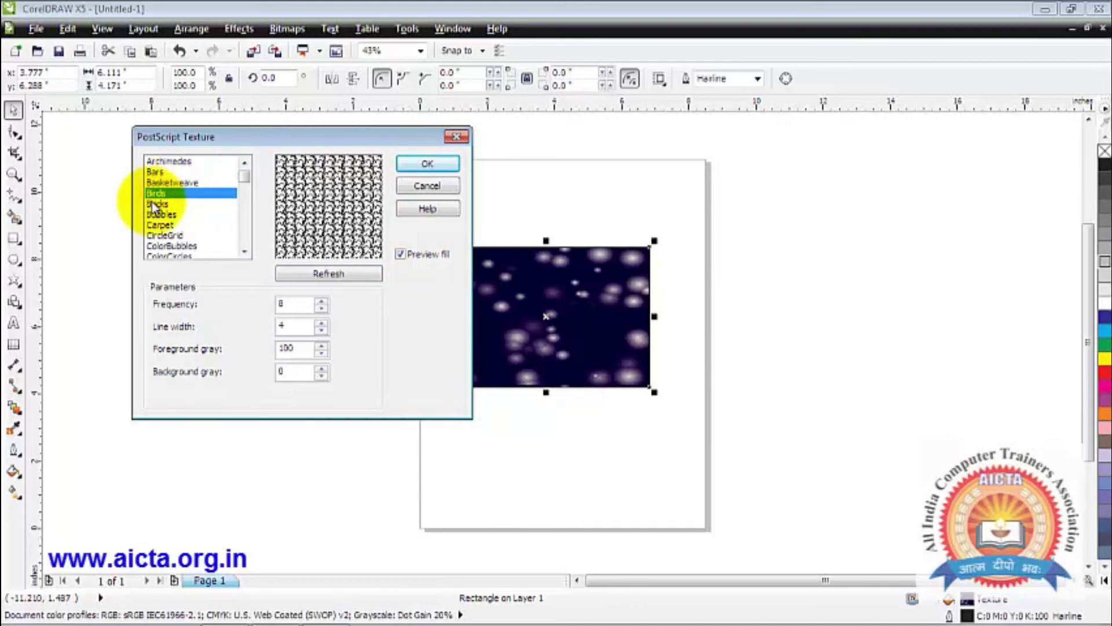
click(154, 204)
click(155, 214)
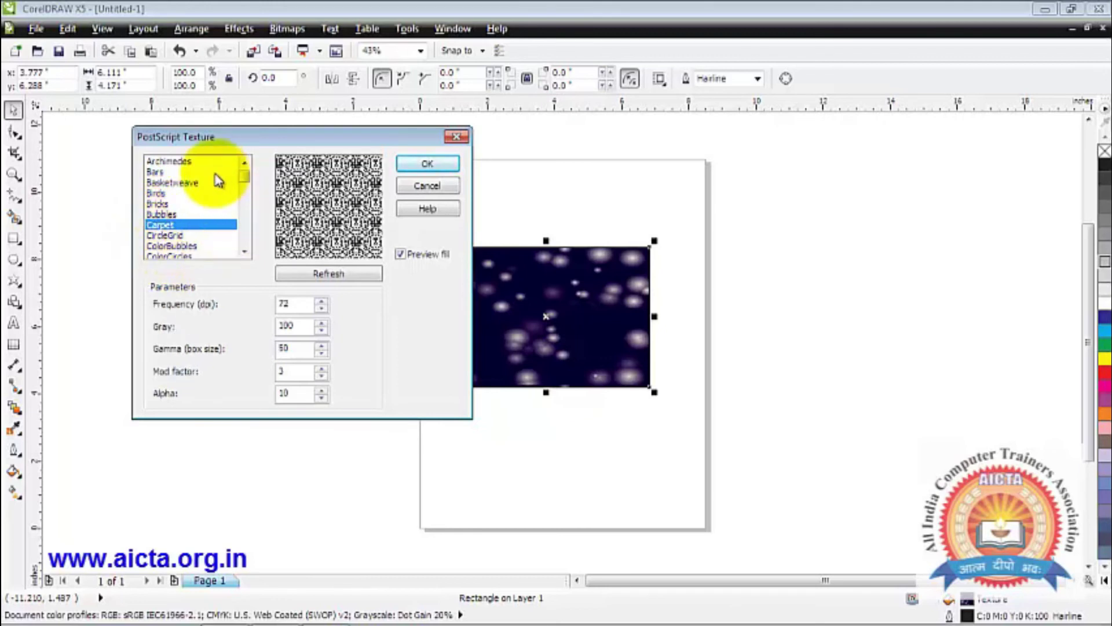
click(190, 245)
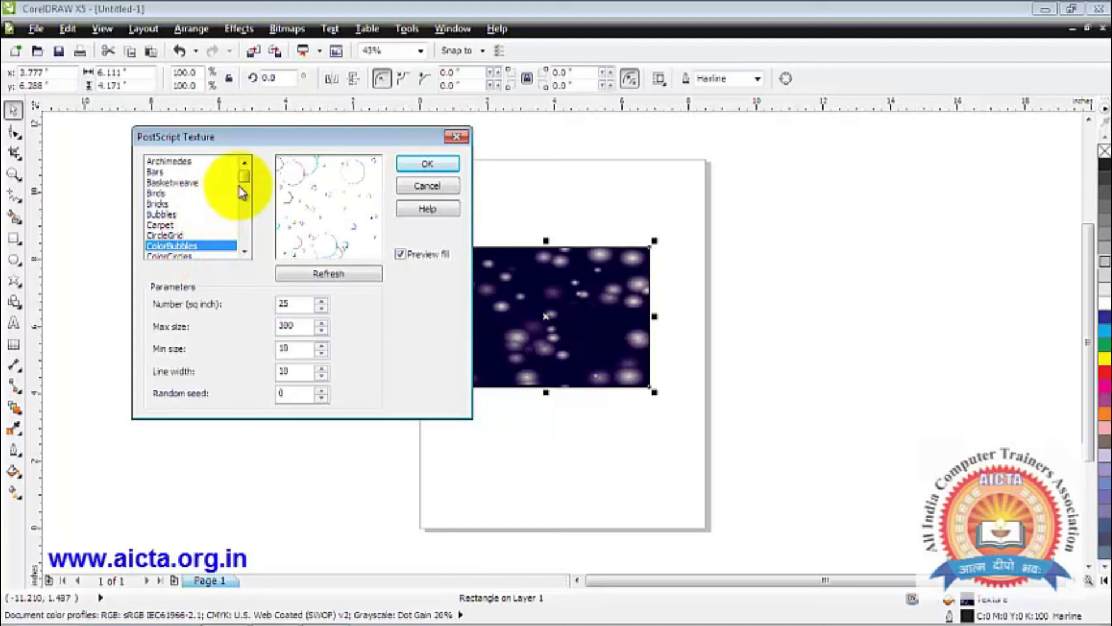
Step: Choose the ColorLeaves PostScript texture and apply it as the rectangle's fill
scroll(245, 176, down, 3)
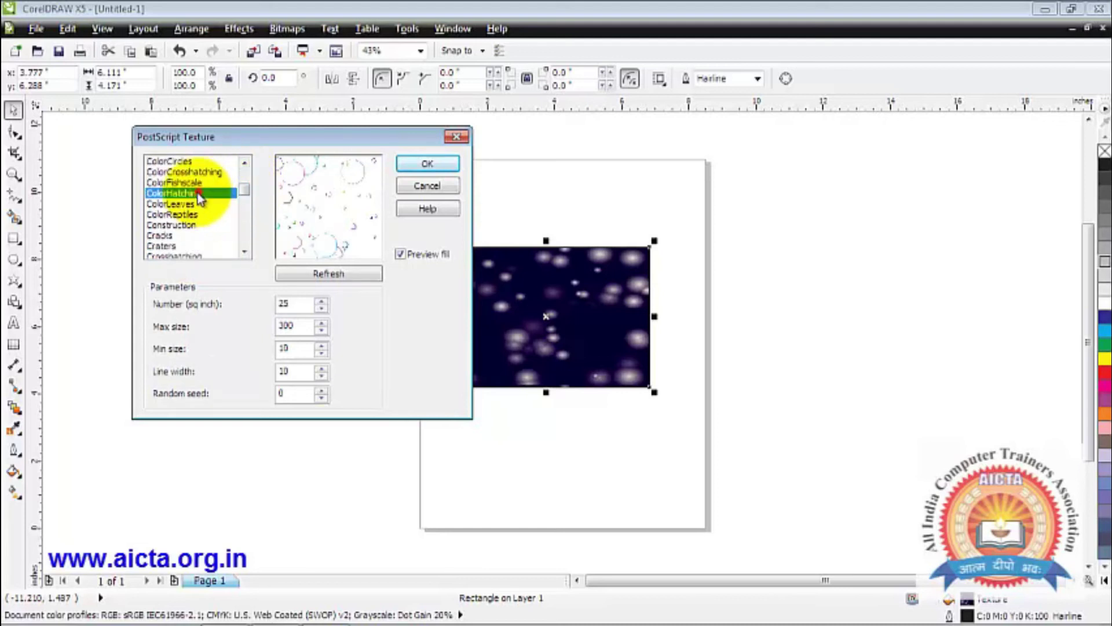
click(179, 204)
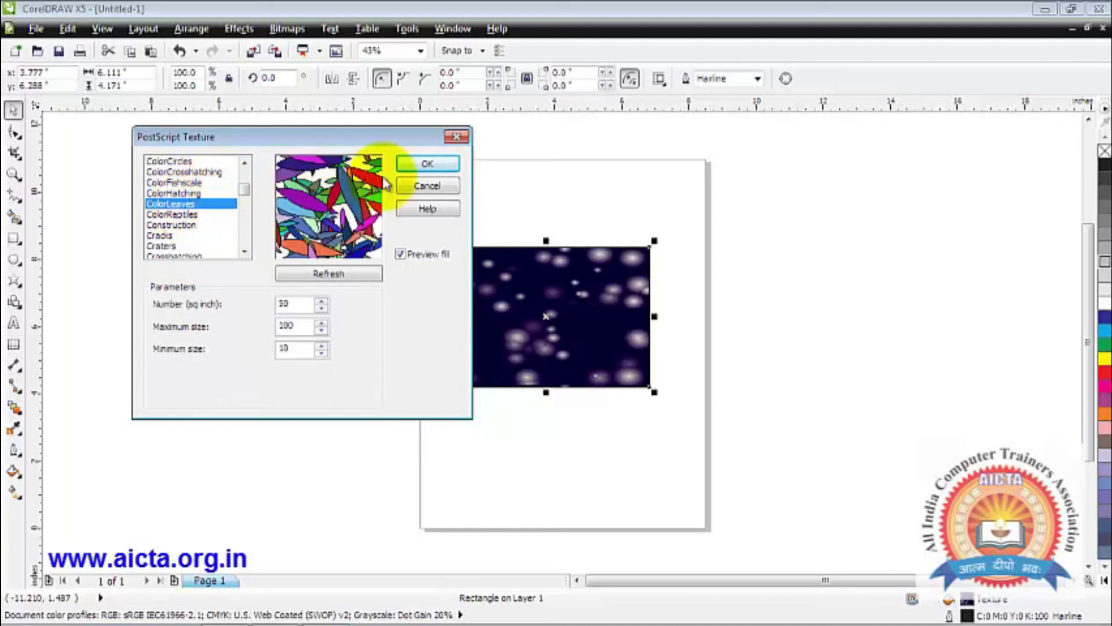
click(406, 164)
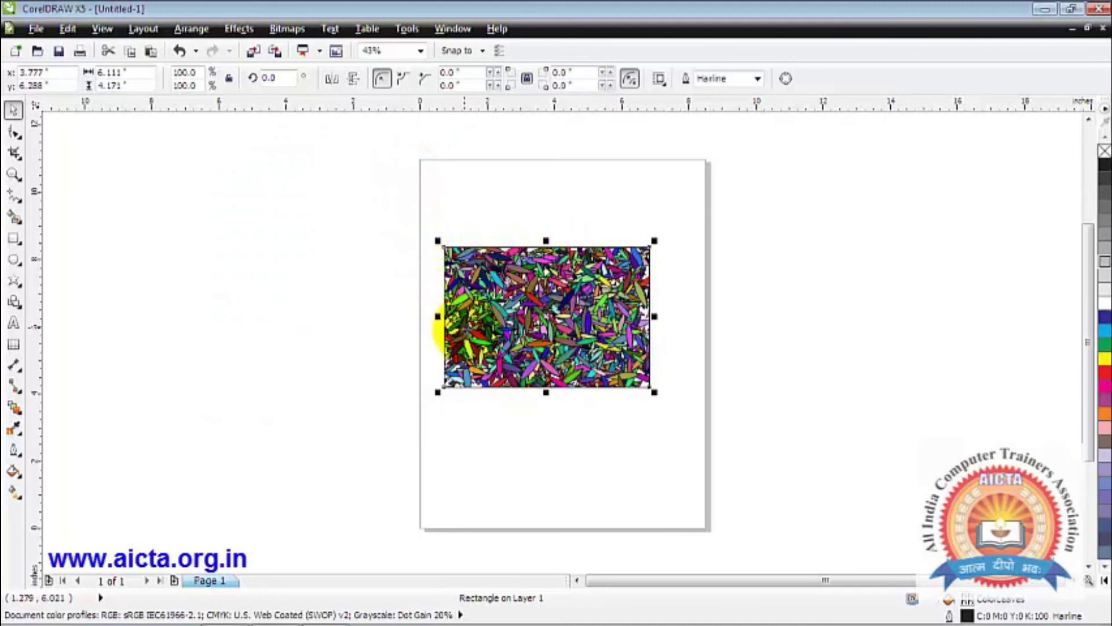
Step: Reopen the rectangle's PostScript fill settings, preview the Crosshatching texture with fill preview on, and apply CrystalLattice as the fill
click(18, 474)
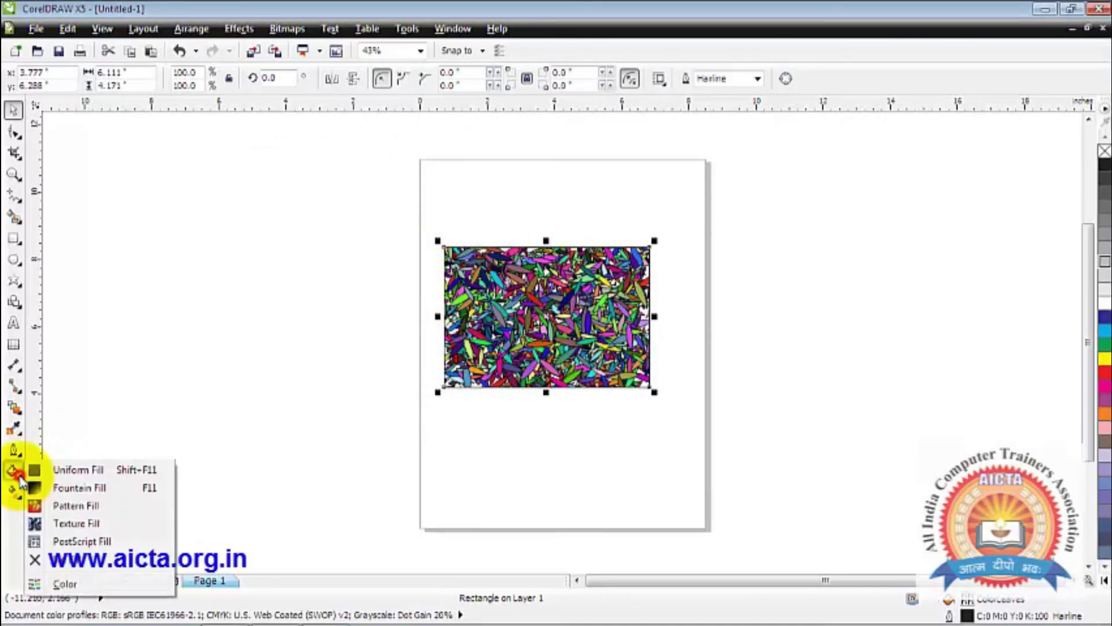
click(103, 544)
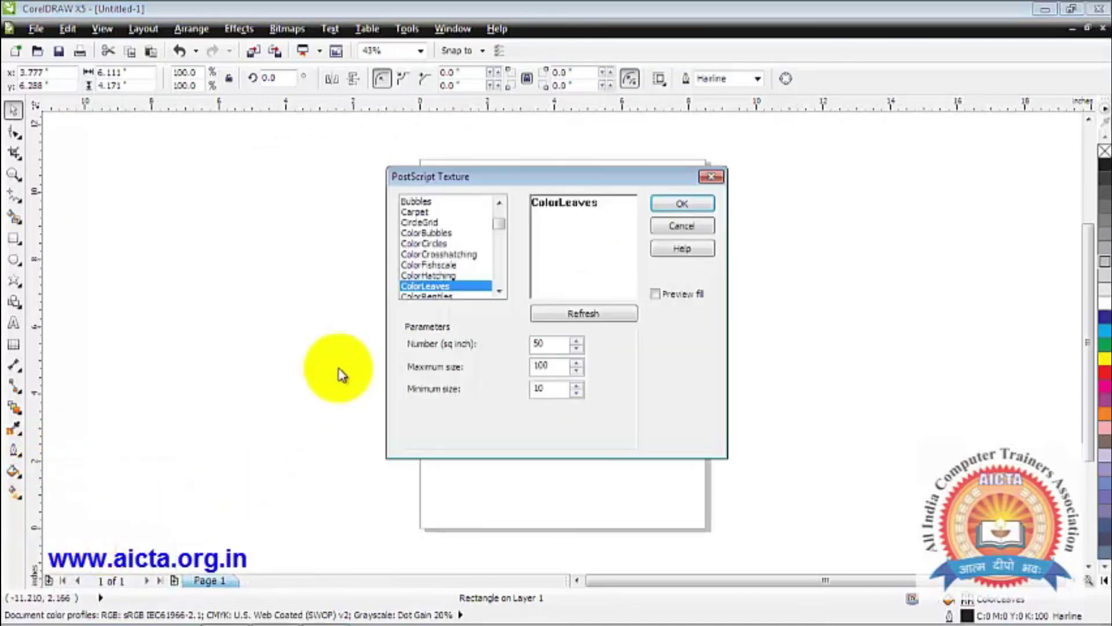
scroll(501, 226, down, 2)
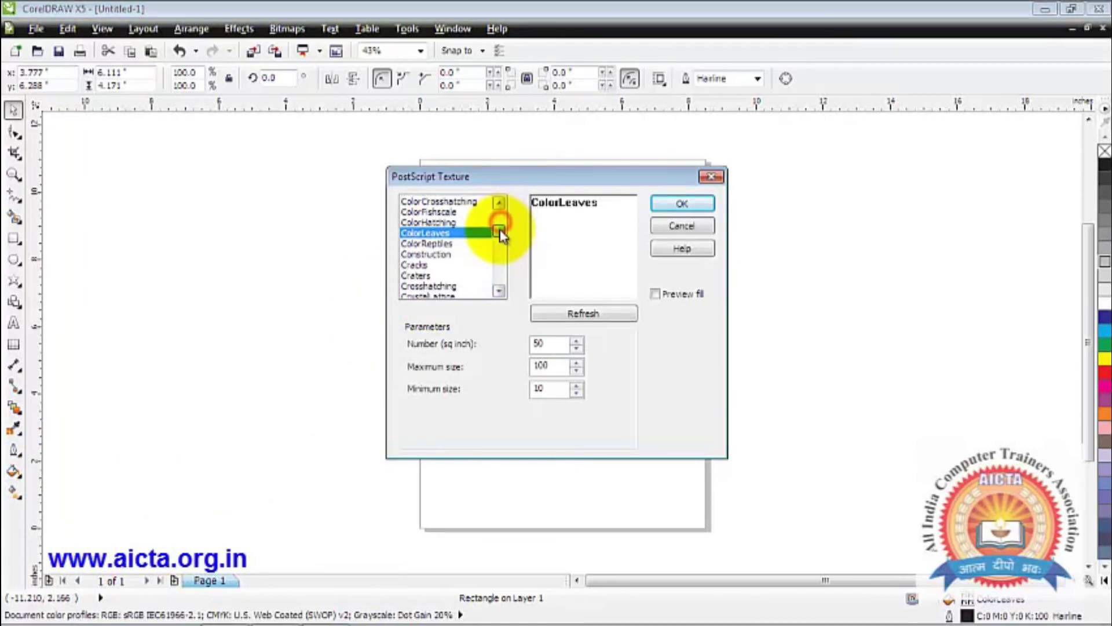
click(461, 276)
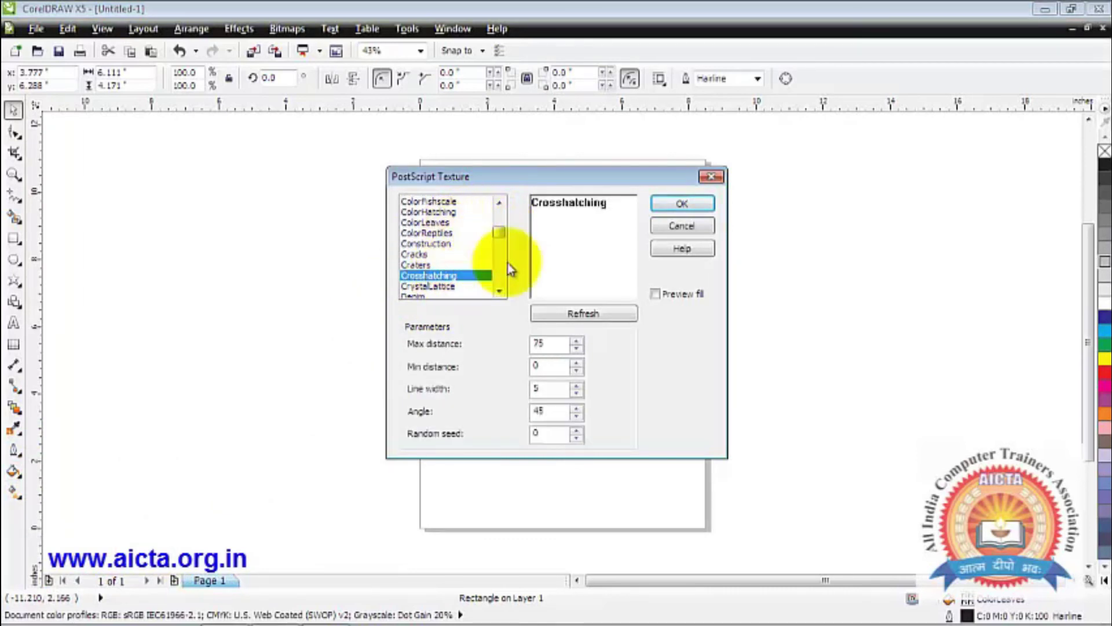
click(655, 294)
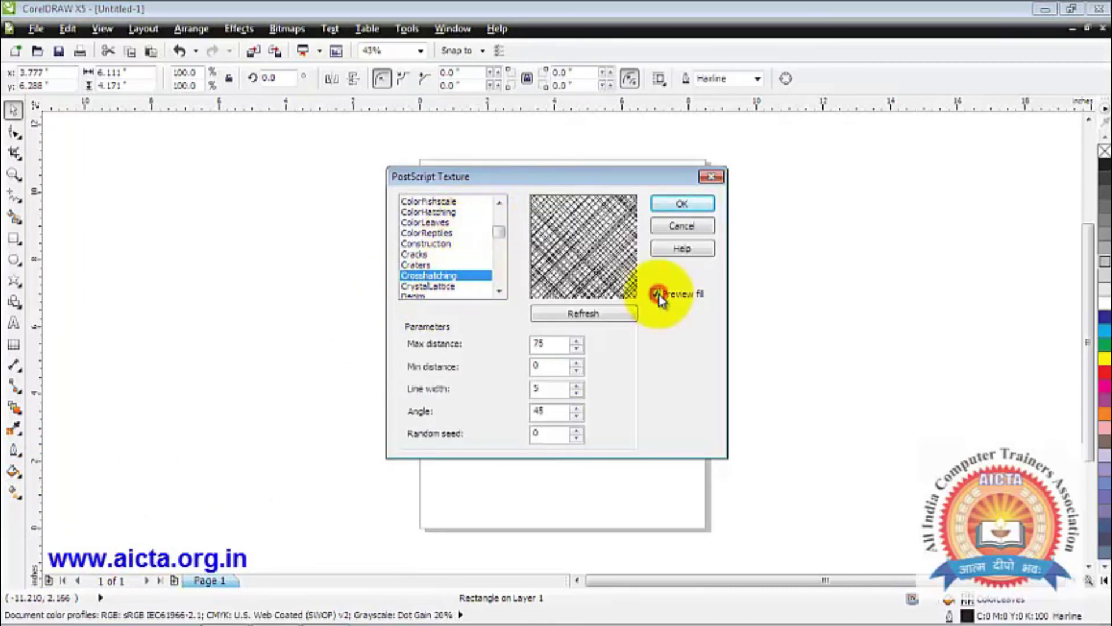
click(446, 286)
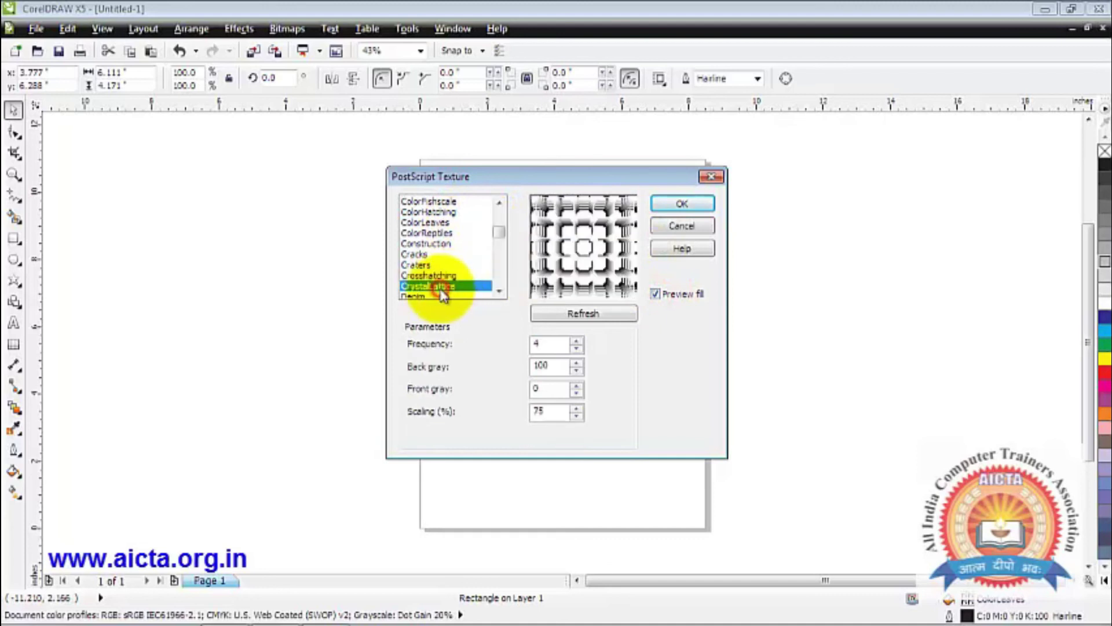
click(683, 204)
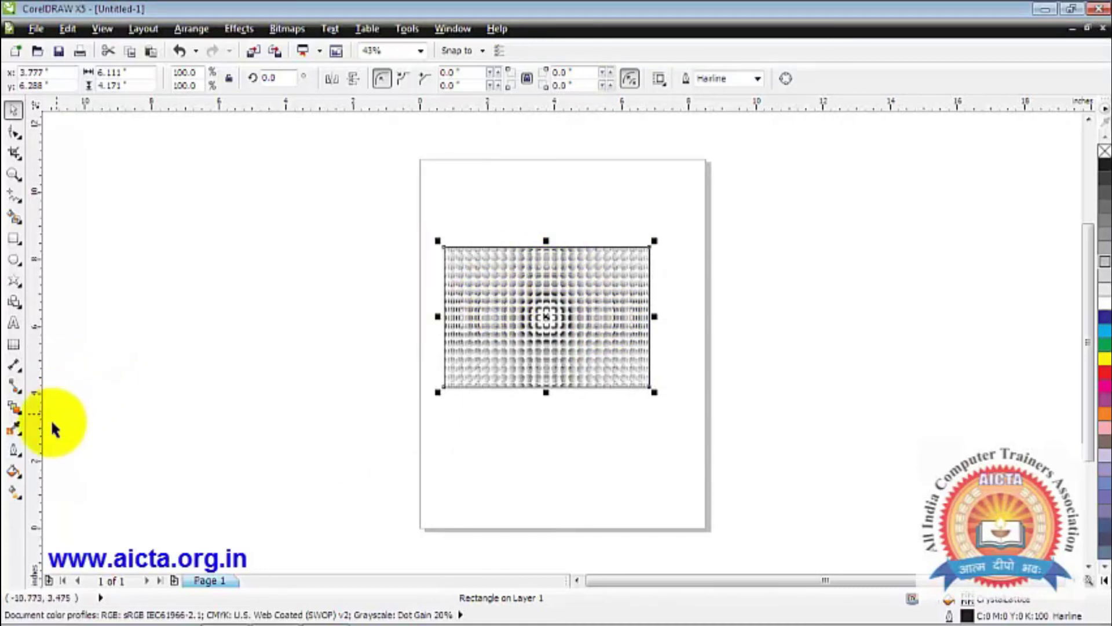
Step: Remove the rectangle's fill and open the Color docker for it
click(17, 475)
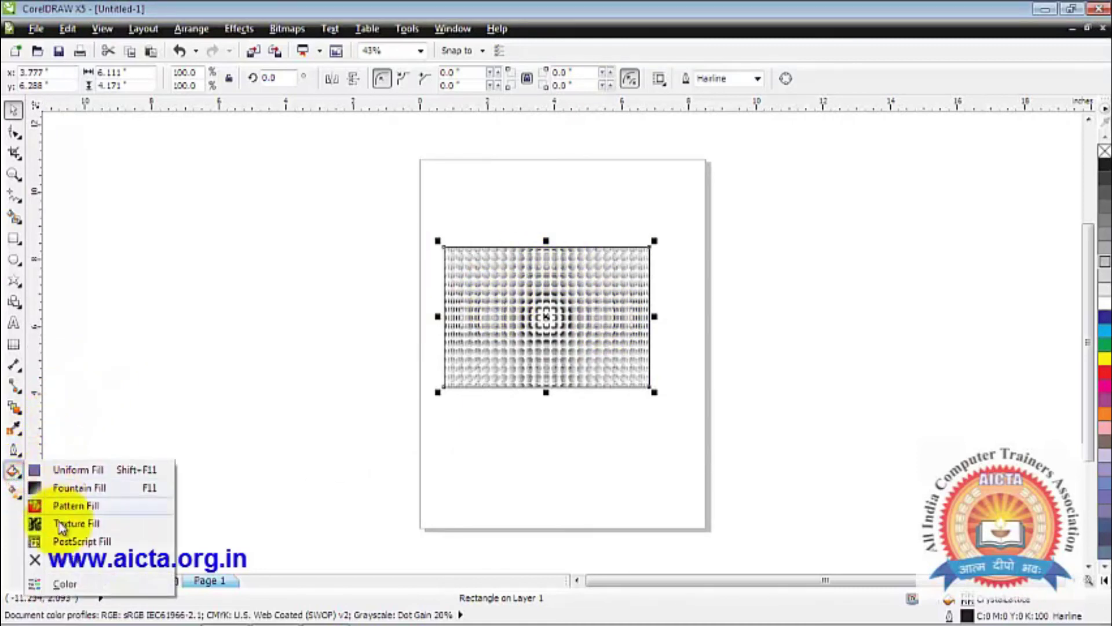
click(69, 559)
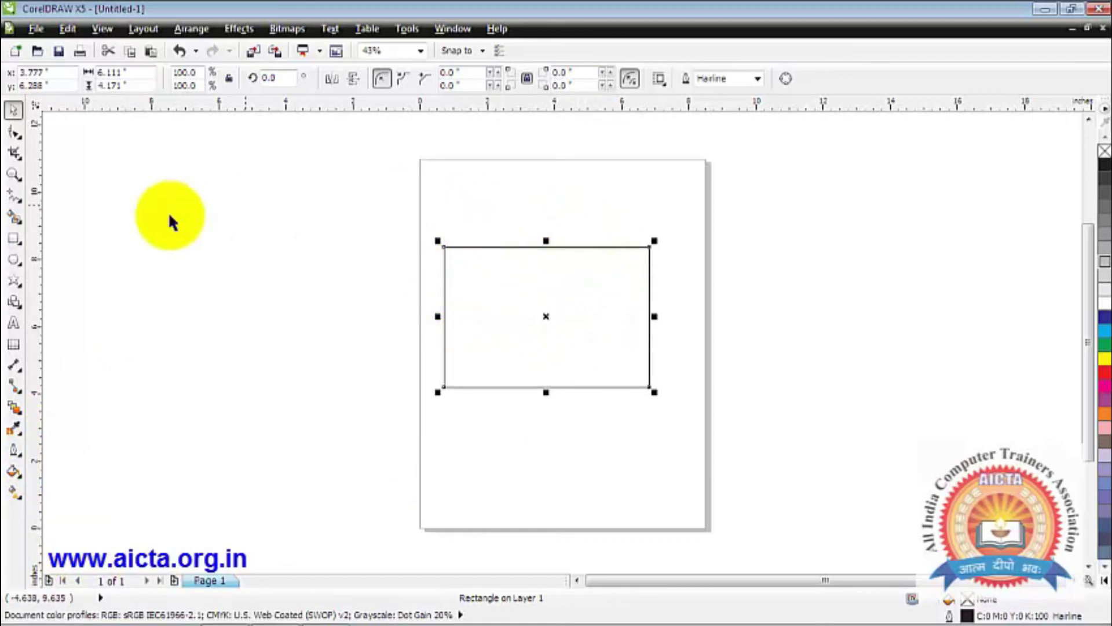
click(20, 474)
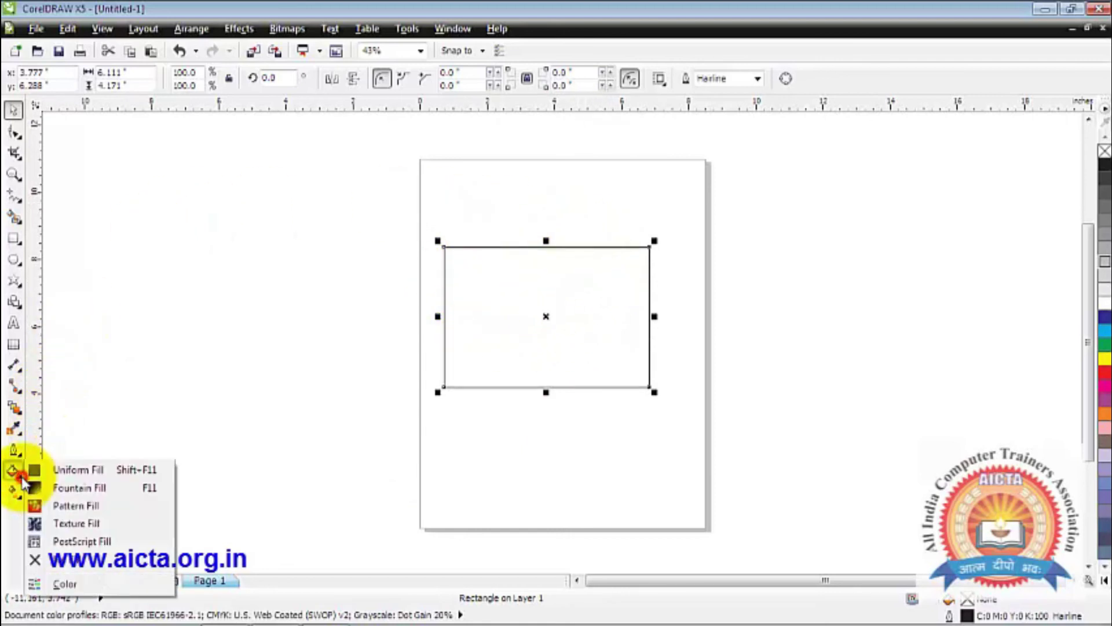
click(65, 583)
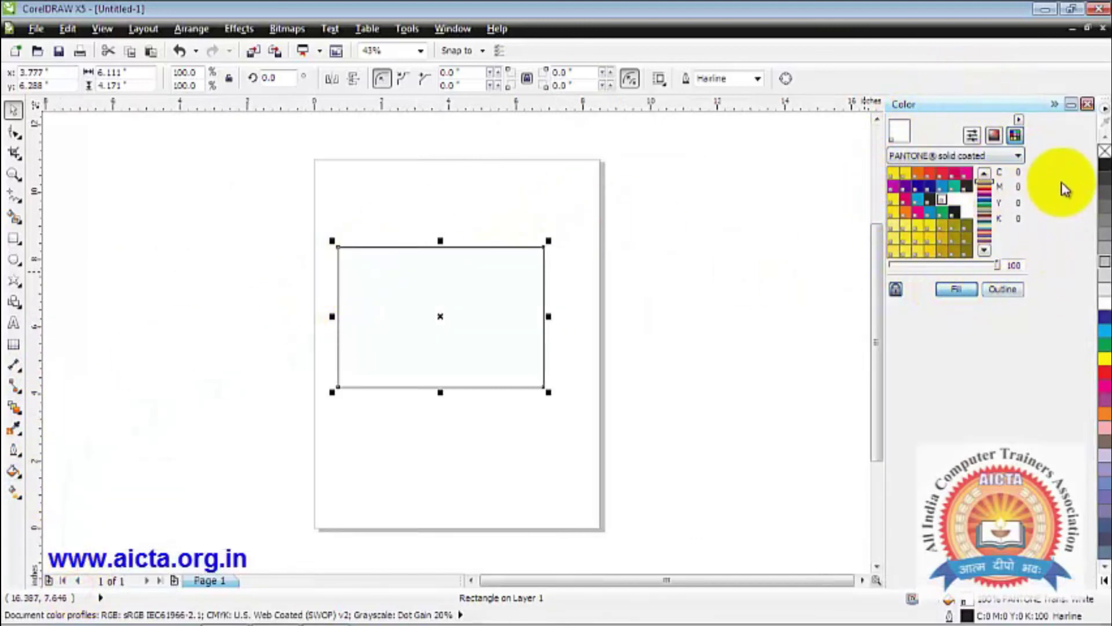
Step: Try several PANTONE solid coated fills on the rectangle, including Rubine Red and Hexachrome Magenta, ending on Hexachrome Orange
click(954, 173)
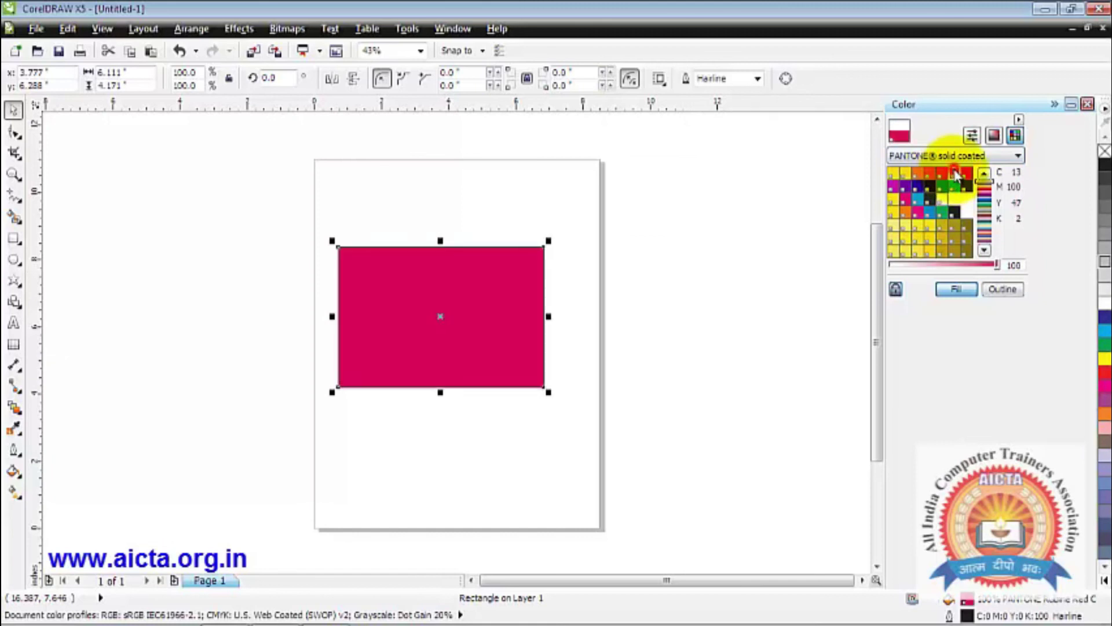
click(943, 199)
click(928, 205)
click(919, 216)
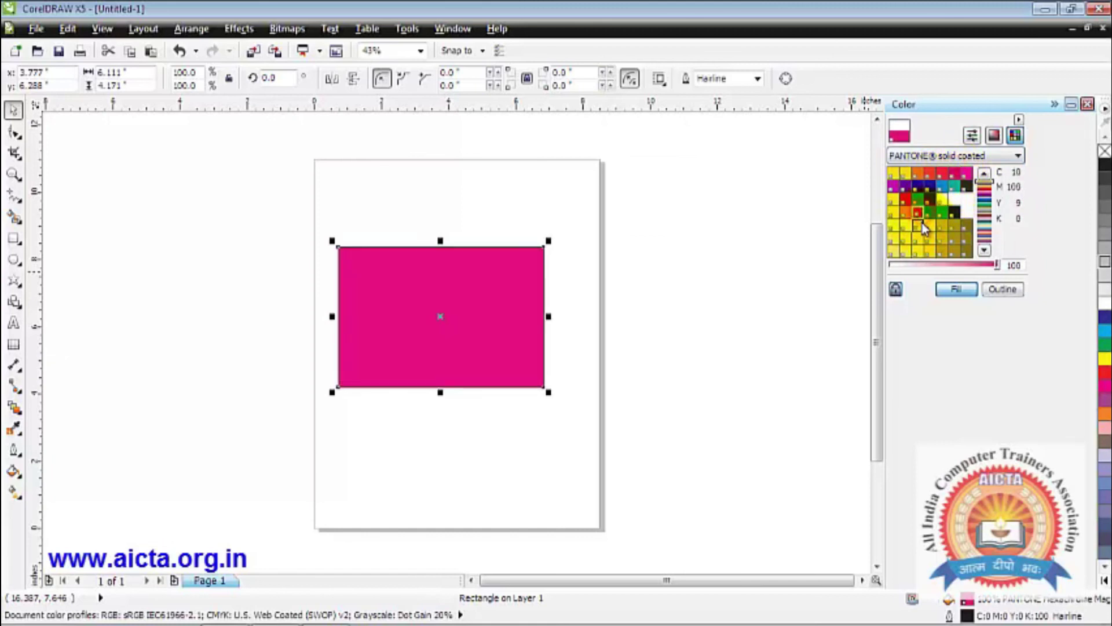
click(921, 226)
click(907, 222)
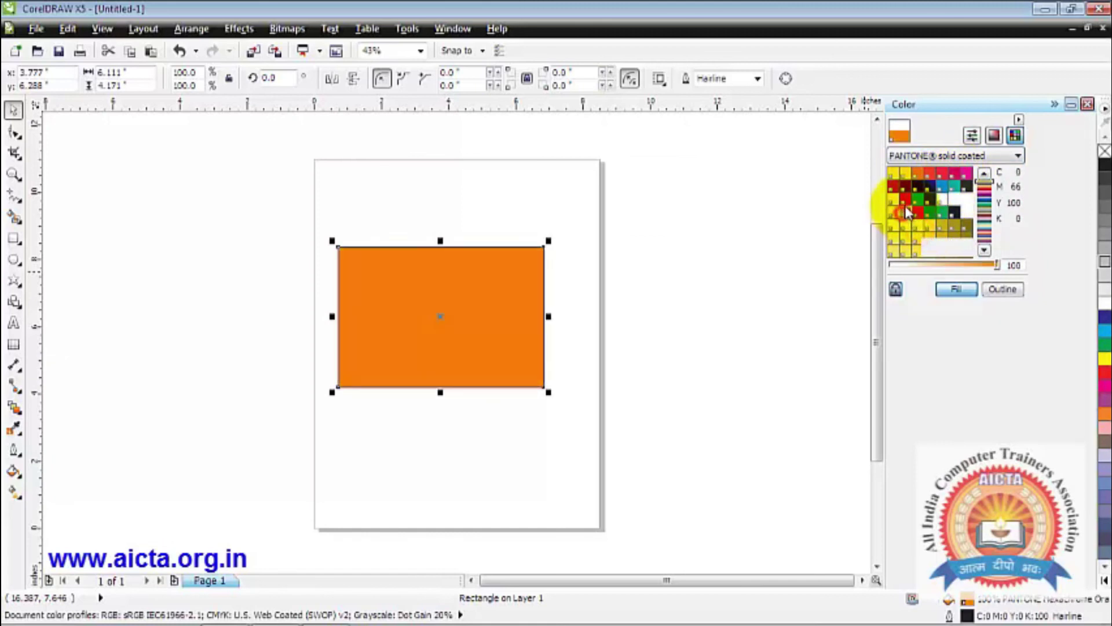
Step: Browse to the magenta range of PANTONE solid coated and fill the rectangle with the dark magenta C36 M100 Y44 K29
click(986, 188)
drag(989, 195, 987, 199)
click(937, 208)
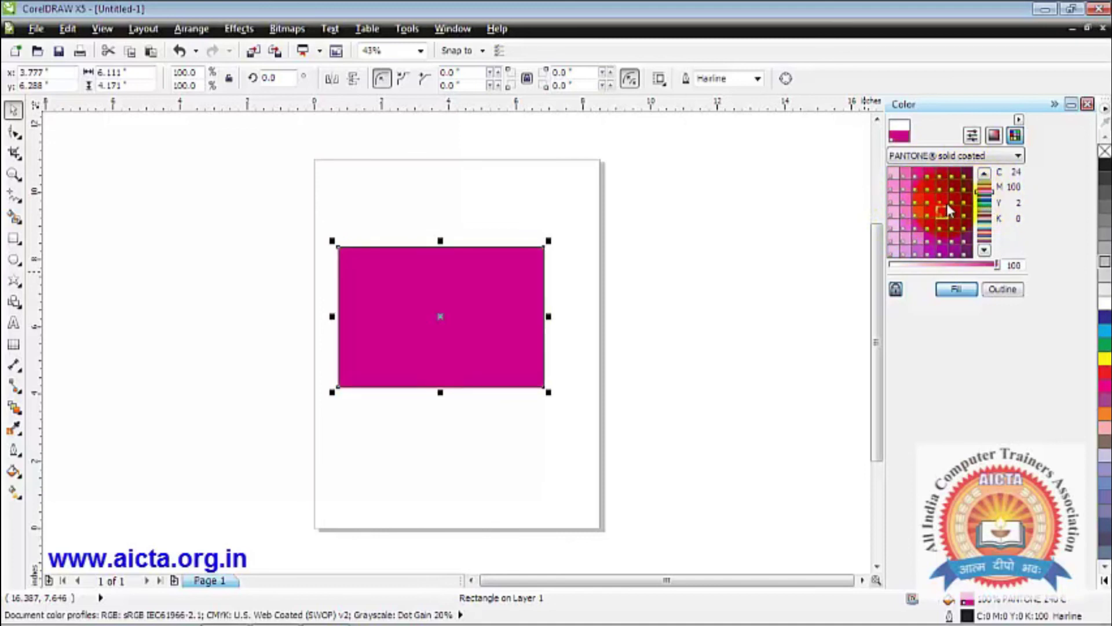
click(955, 188)
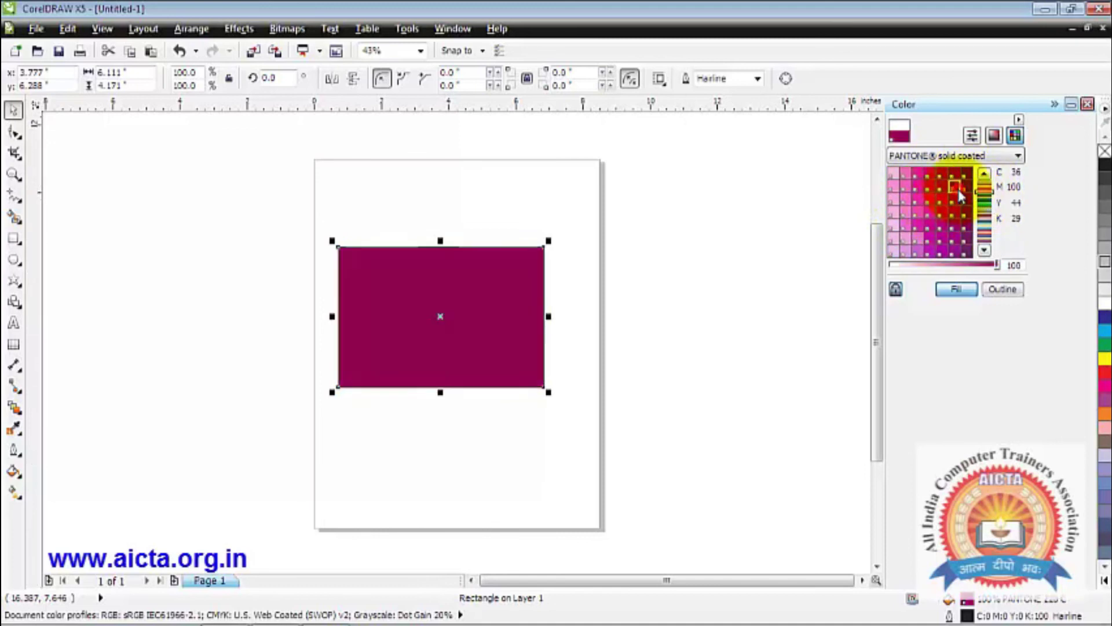
Step: Fill the rectangle with C31 M96 Y38 K6 from the CMYK color viewer, then with the PANTONE solid coated pink C29 M75 Y23 K0
click(994, 136)
click(933, 212)
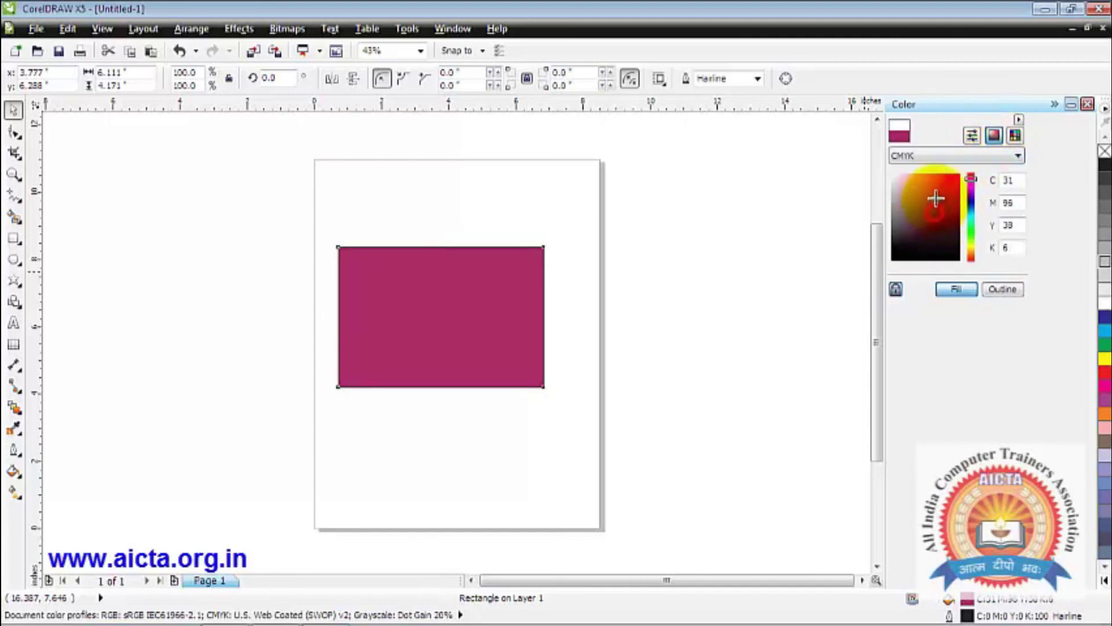
click(1014, 136)
click(947, 207)
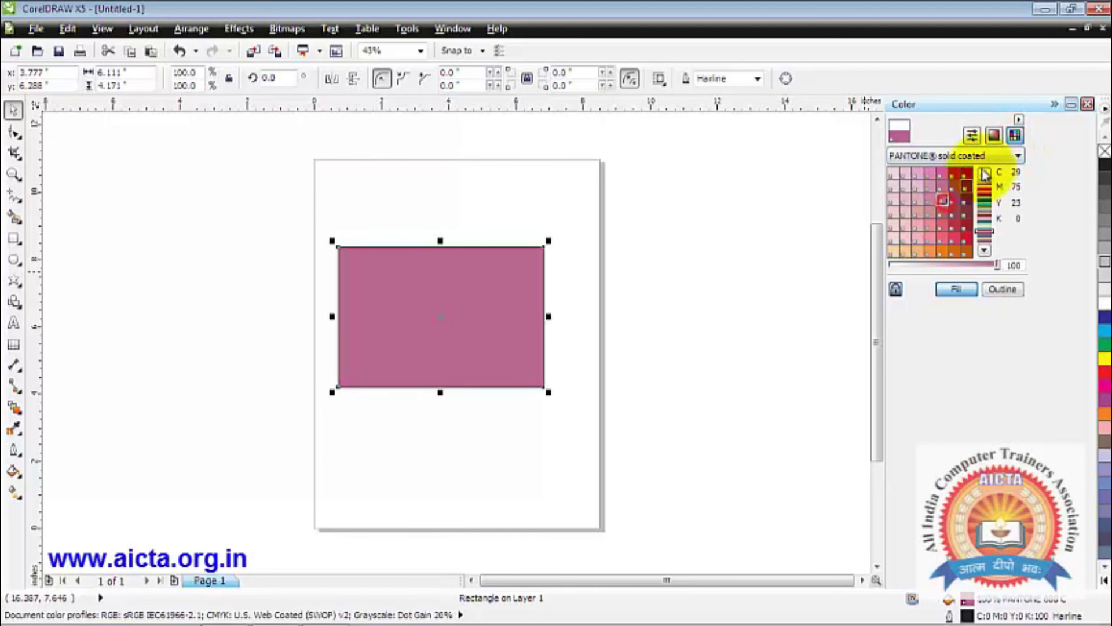
Step: Try the PANTONE MATCHING SYSTEM Uncoated palette, switch to PANTONE metallic coated, and fill the rectangle with the brown C25 M76 Y100 K16
click(1017, 156)
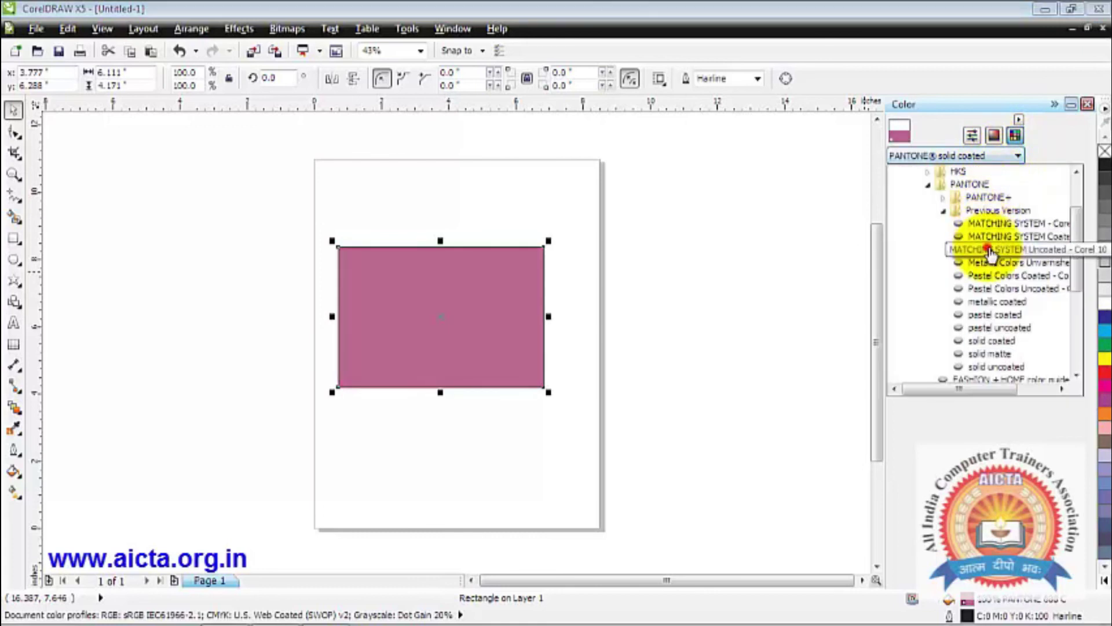
click(985, 249)
click(1008, 156)
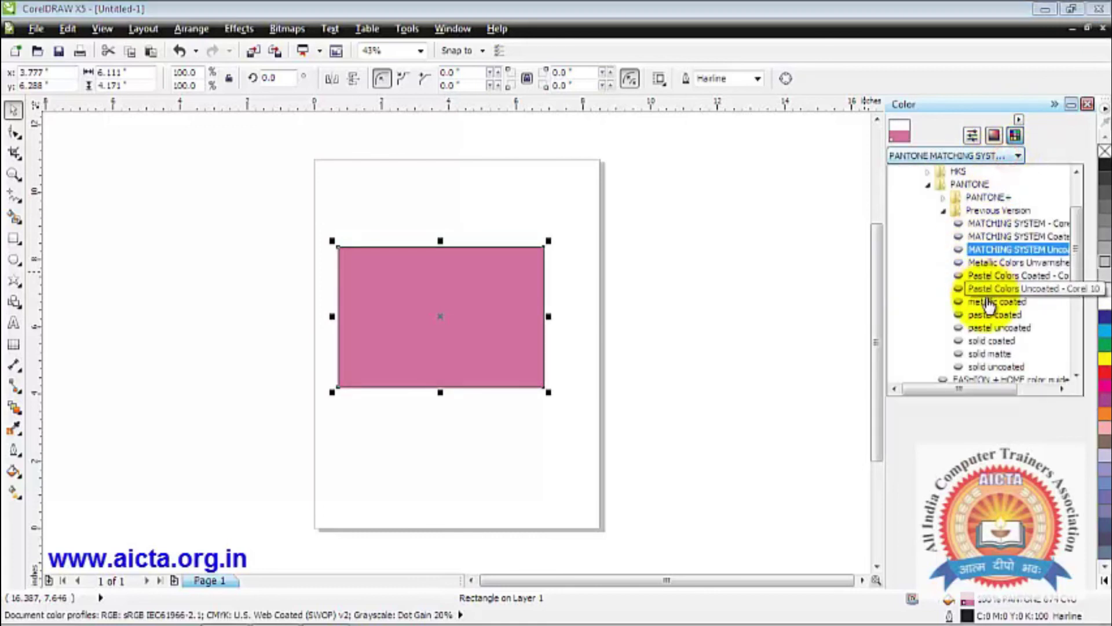
click(983, 306)
click(943, 235)
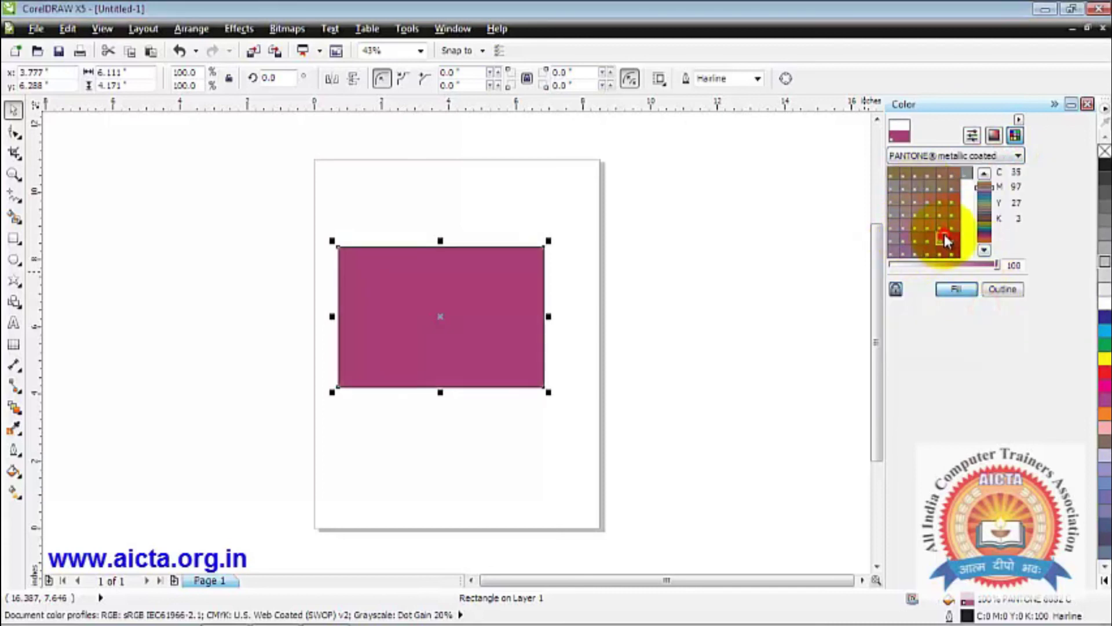
click(941, 200)
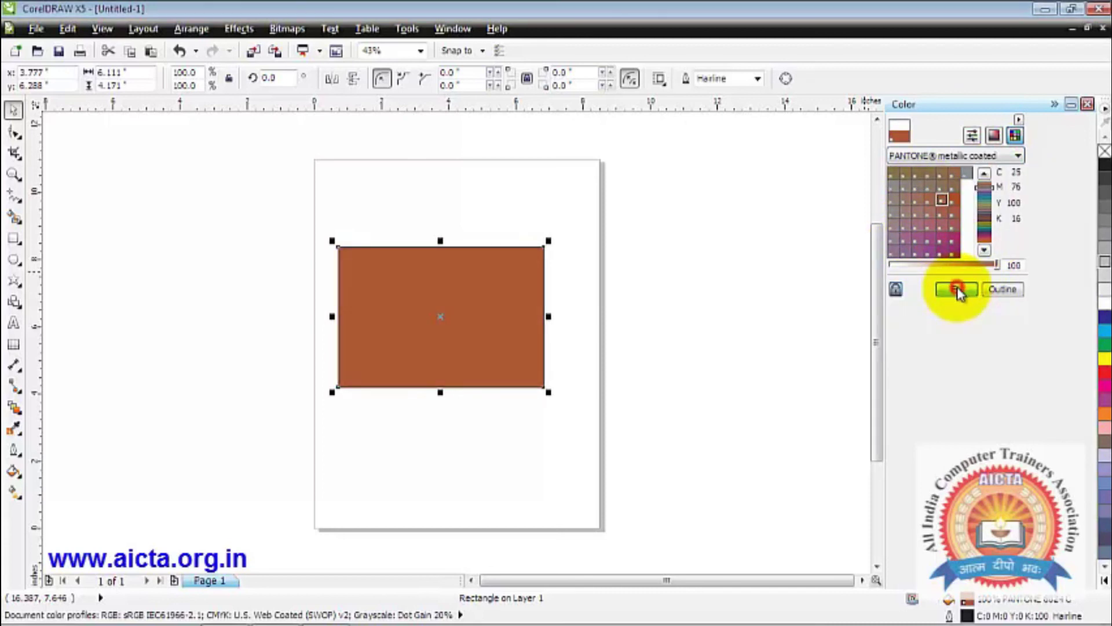
Step: Switch to outline coloring and set the rectangle's outline to the green C60 M0 Y60 K20 from the CMYK palette
click(995, 289)
drag(984, 232, 990, 197)
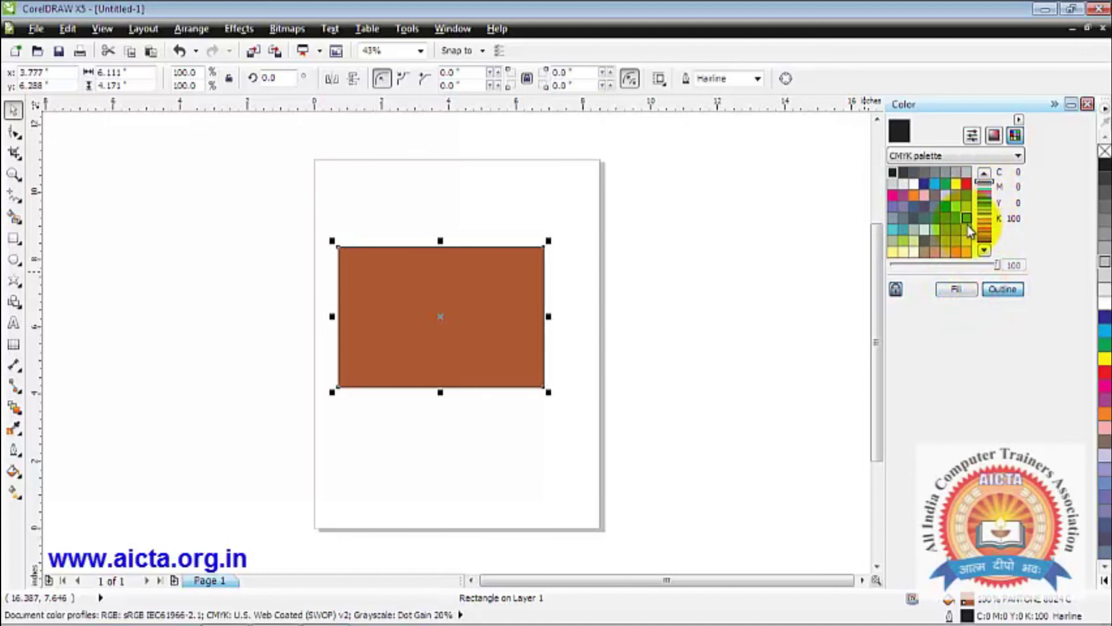
click(966, 219)
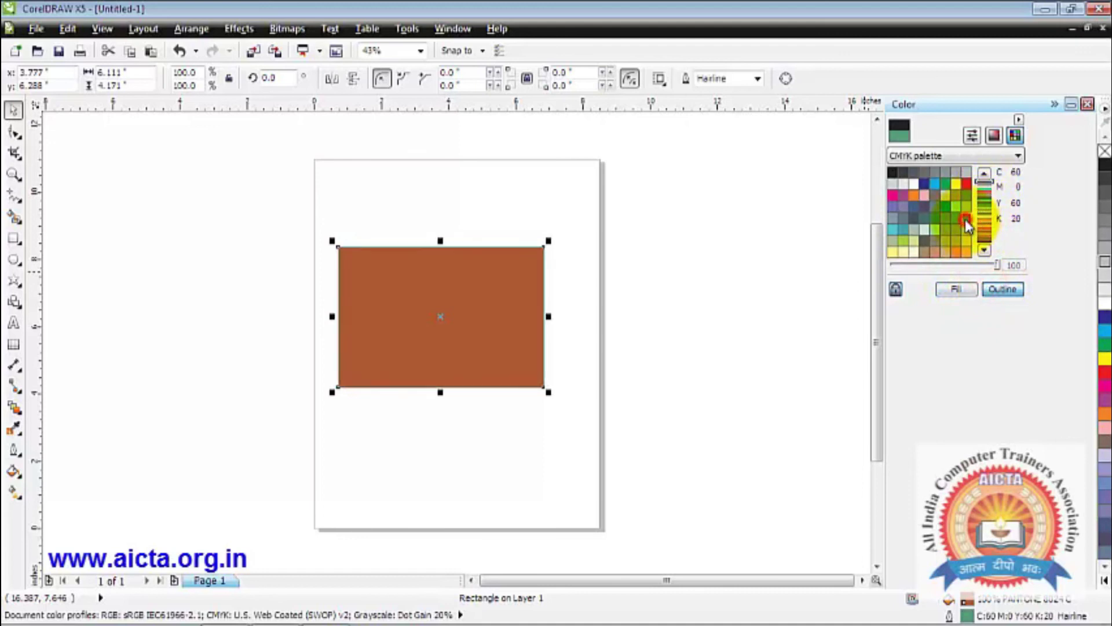
click(1007, 289)
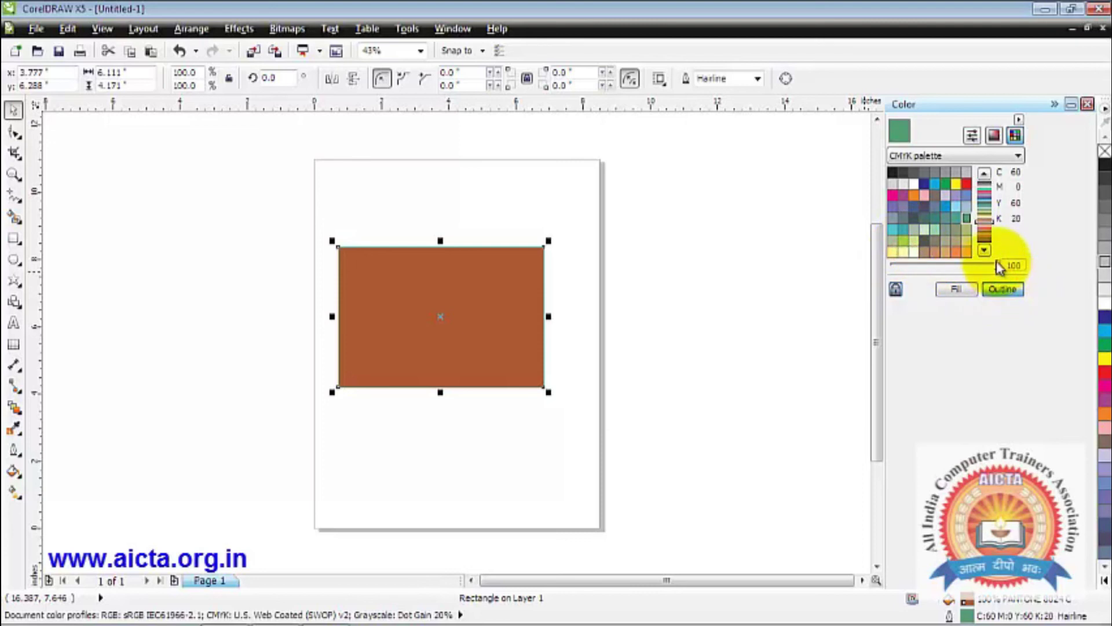
Step: Toggle automatic color application, return to fill coloring, and fill the rectangle with the PANTONE metallic coated purple C44 M71 Y23 K2
click(895, 290)
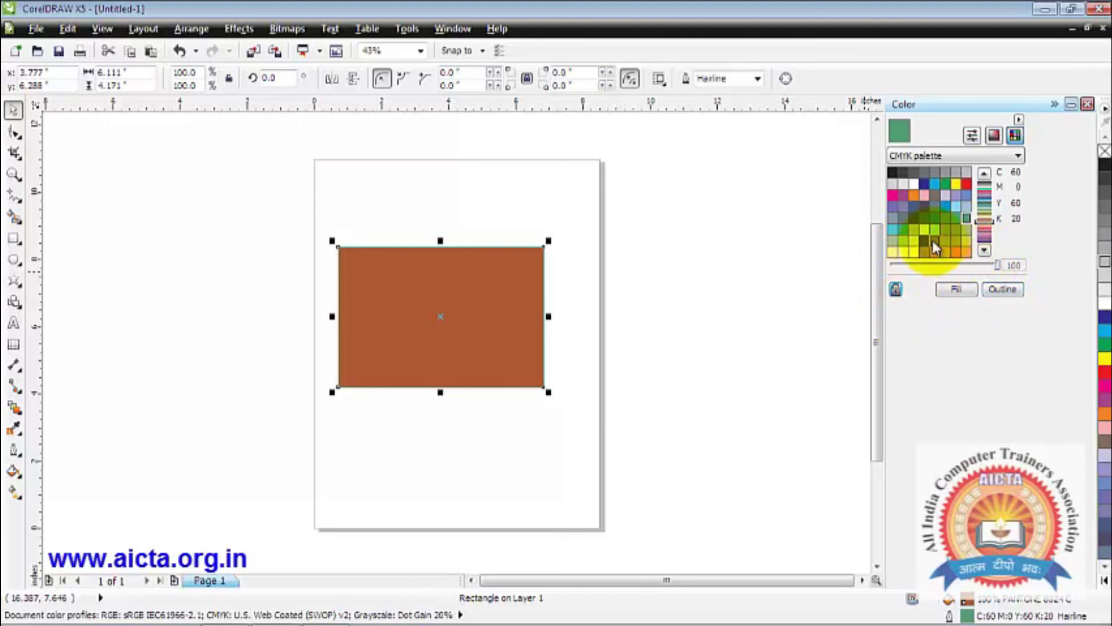
click(950, 193)
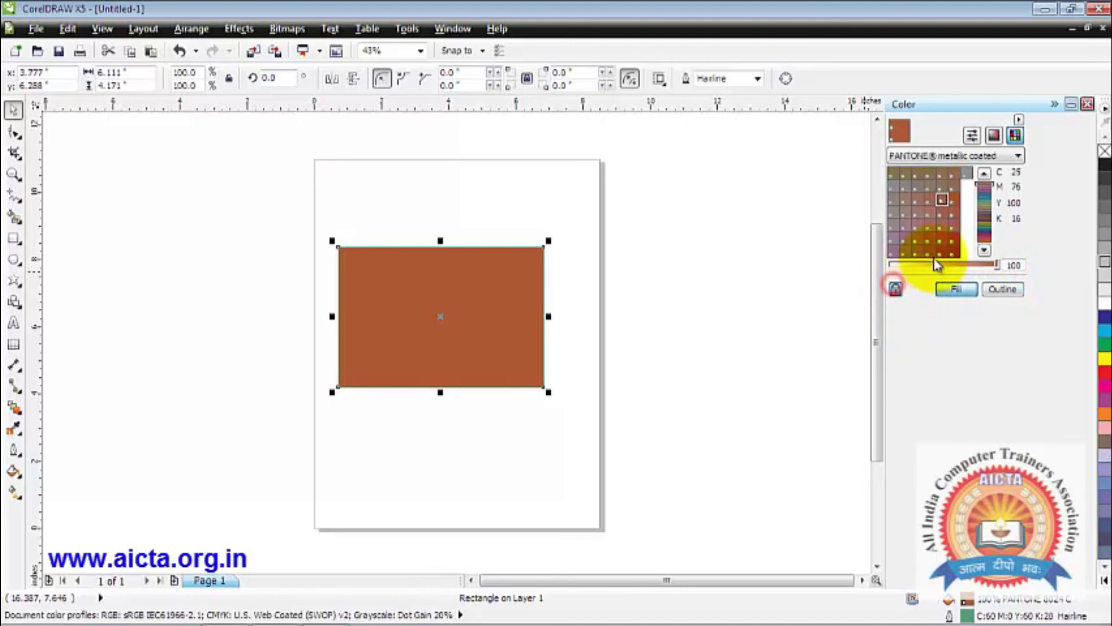
click(942, 236)
click(943, 200)
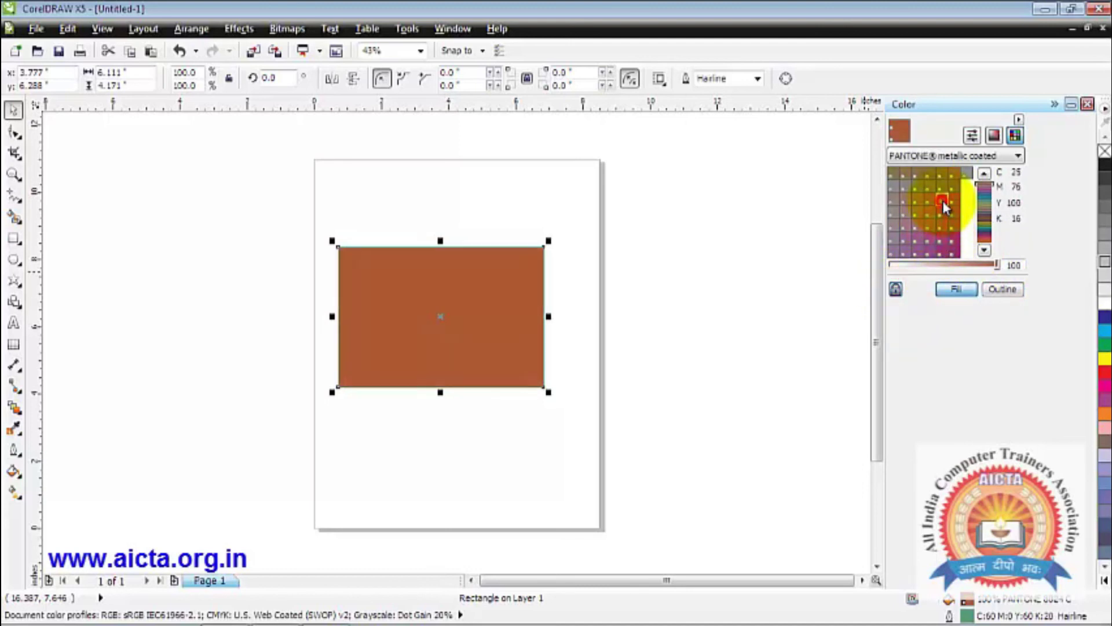
click(939, 187)
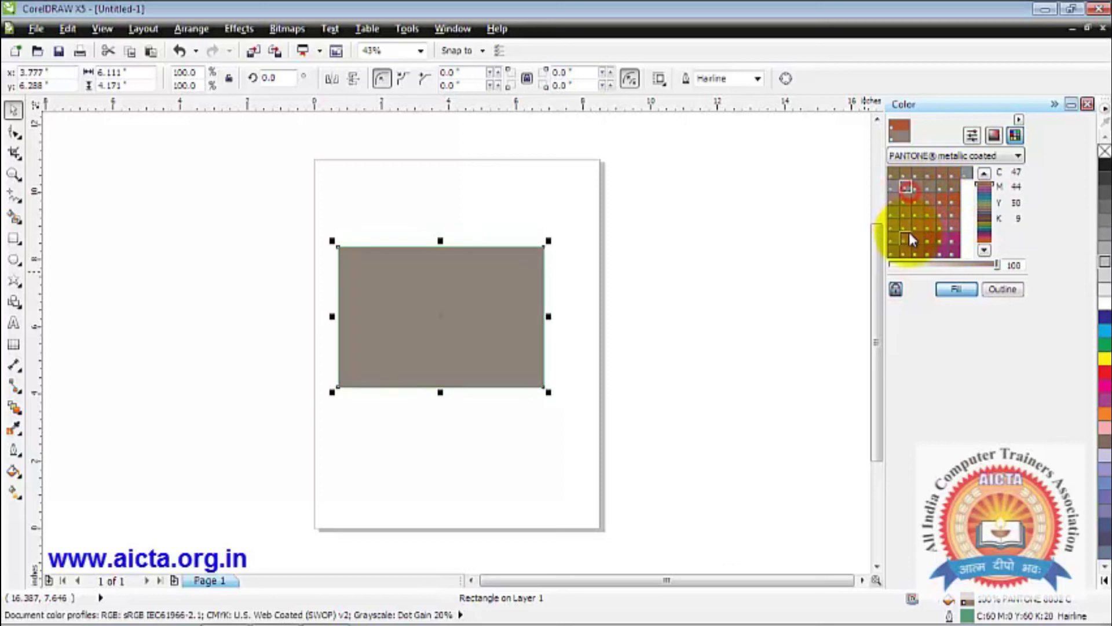
click(906, 237)
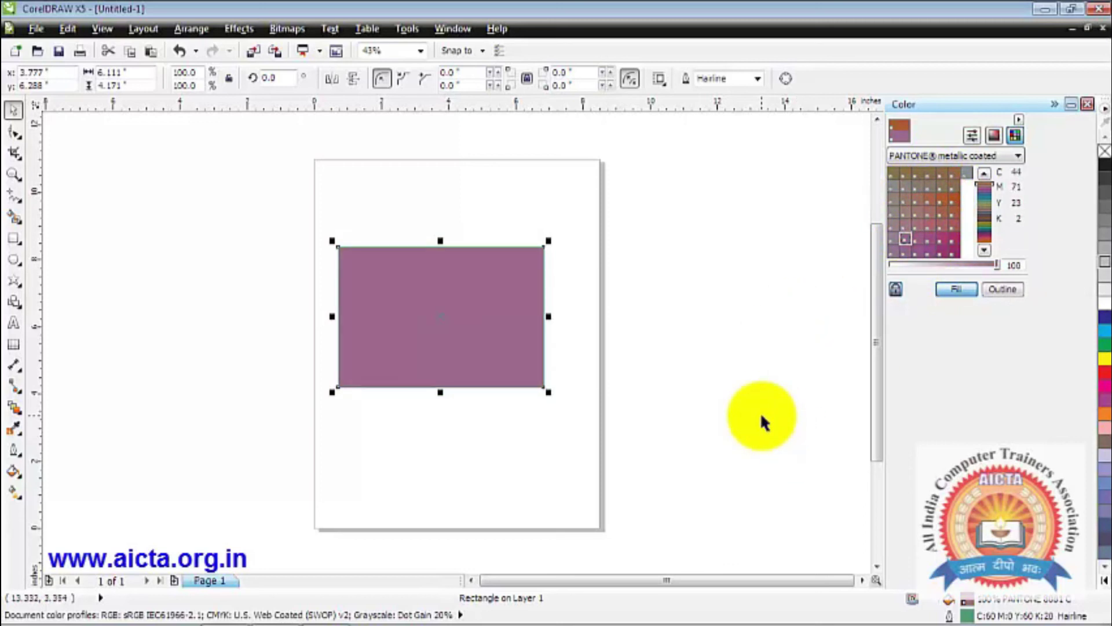